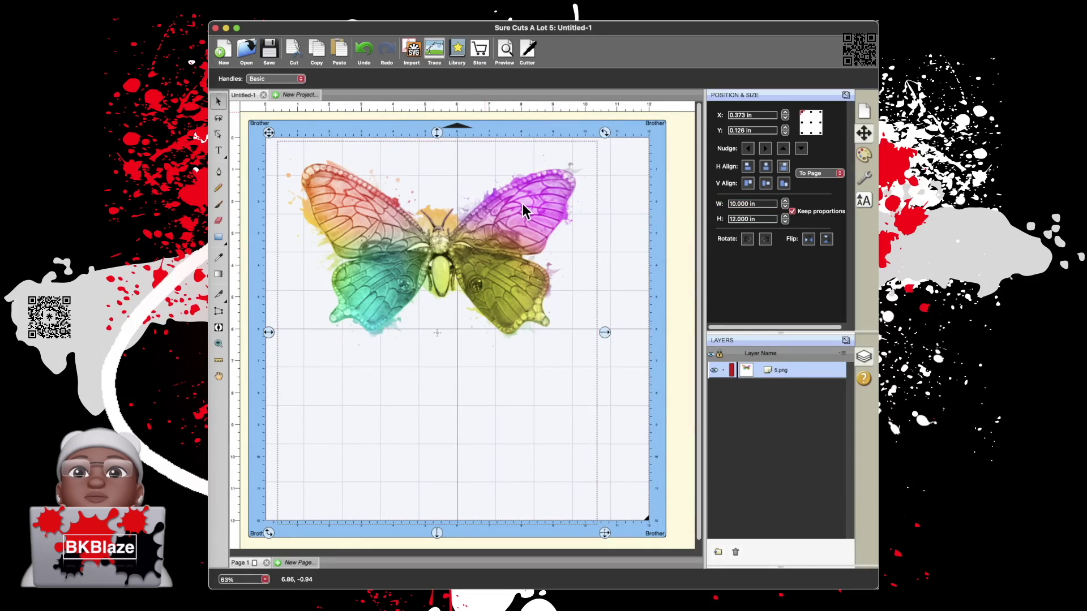
Compare previews of the butterfly trace at different resample factors and return resampling to x 1.0 (None).
{"action": "left_click_drag", "start_coordinate": [606, 118], "coordinate": [458, 120]}
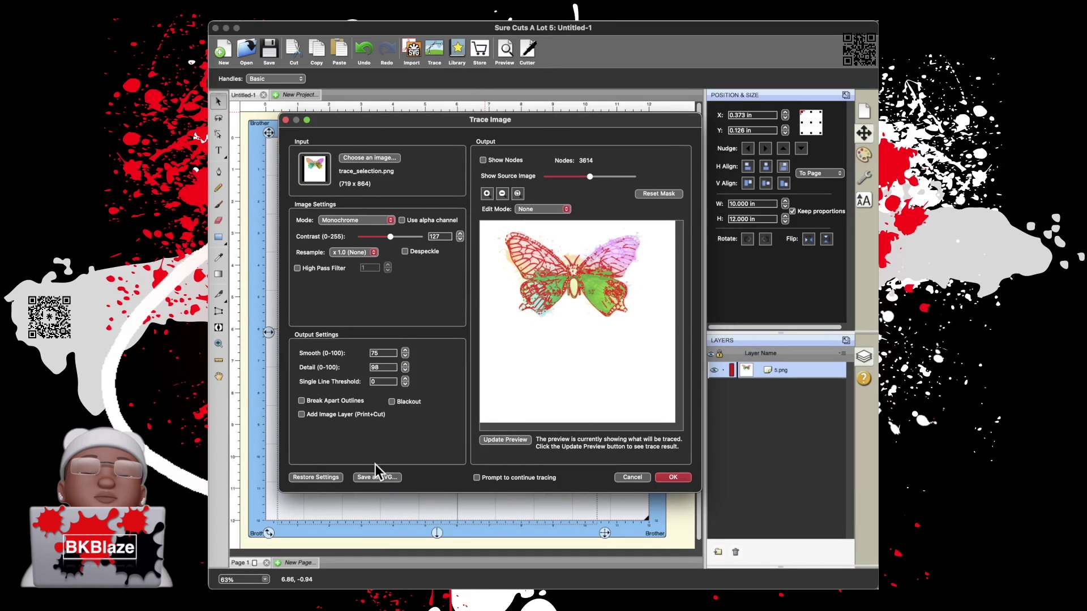
{"action": "left_click", "coordinate": [352, 252]}
{"action": "left_click", "coordinate": [352, 264]}
{"action": "left_click", "coordinate": [505, 440]}
{"action": "left_click", "coordinate": [363, 252]}
{"action": "left_click", "coordinate": [363, 275]}
{"action": "left_click", "coordinate": [499, 440]}
{"action": "left_click", "coordinate": [365, 252]}
{"action": "left_click", "coordinate": [363, 240]}
{"action": "left_click", "coordinate": [502, 440]}
{"action": "left_click", "coordinate": [354, 252]}
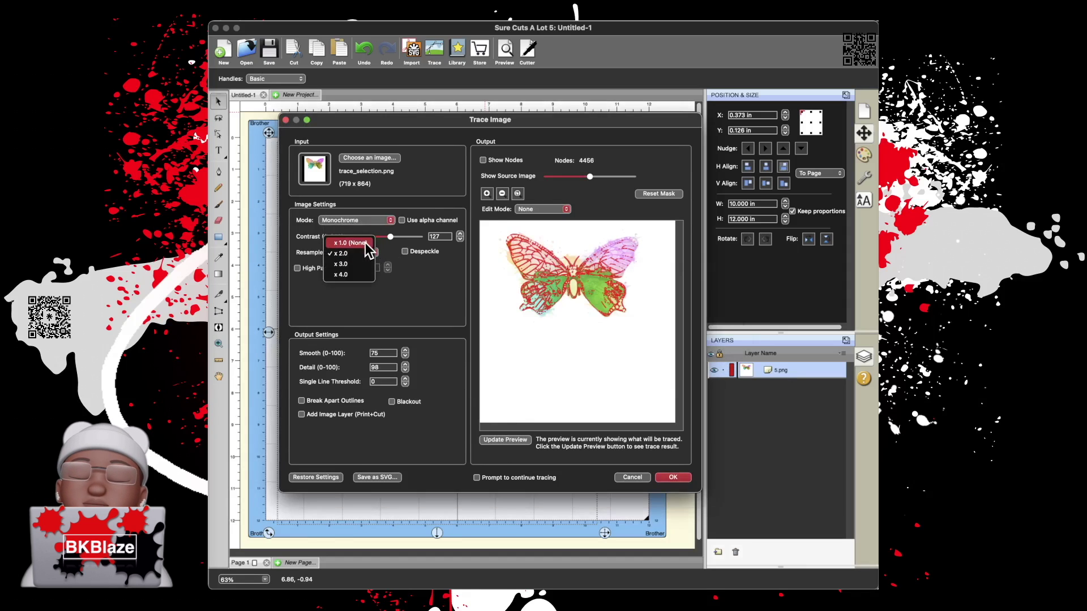
{"action": "left_click", "coordinate": [351, 241]}
Set the monochrome trace's contrast to 182 and its detail to 100.
{"action": "left_click", "coordinate": [401, 220]}
{"action": "left_click", "coordinate": [401, 220]}
{"action": "left_click_drag", "start_coordinate": [390, 237], "coordinate": [373, 237]}
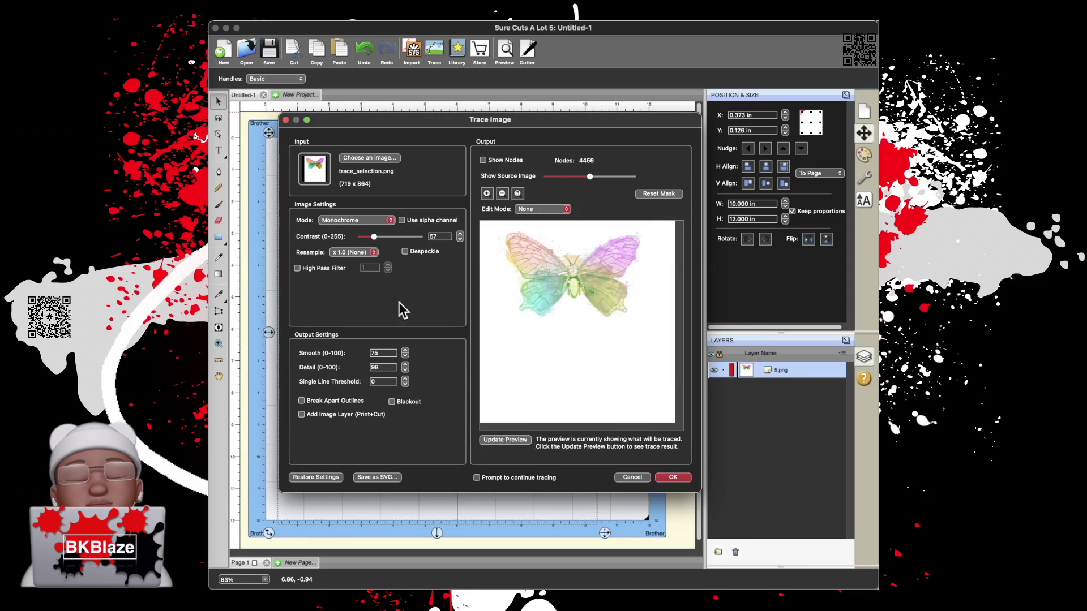
{"action": "left_click_drag", "start_coordinate": [374, 237], "coordinate": [403, 236]}
{"action": "left_click", "coordinate": [406, 370]}
{"action": "left_click", "coordinate": [405, 371]}
{"action": "left_click", "coordinate": [405, 364]}
{"action": "left_click", "coordinate": [405, 364]}
{"action": "left_click", "coordinate": [405, 365]}
{"action": "left_click", "coordinate": [405, 364]}
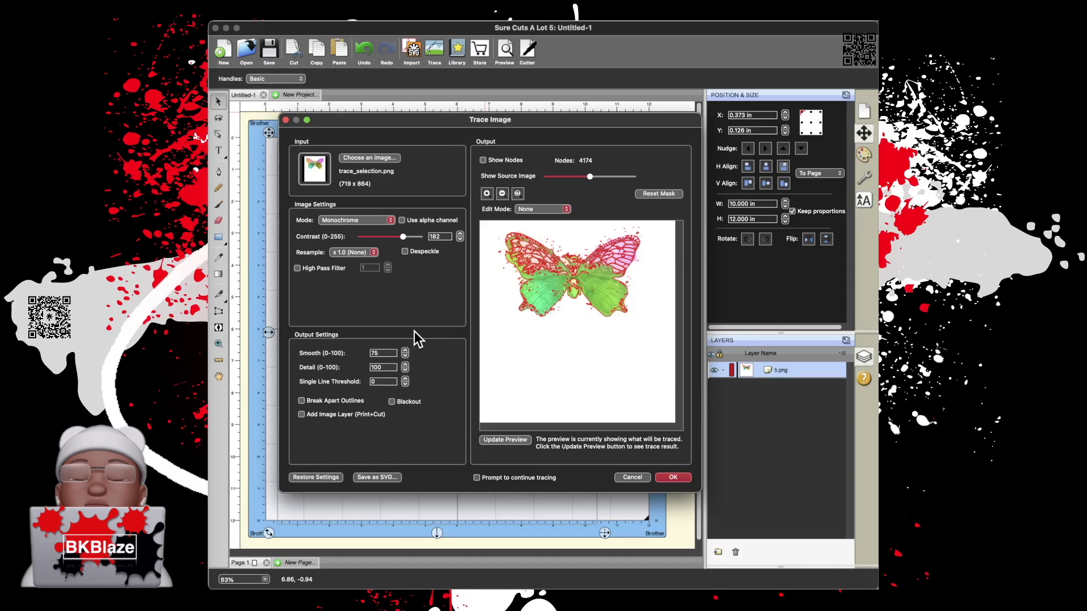
Apply the trace to the page and hide the original 5.png layer.
{"action": "left_click", "coordinate": [671, 477]}
{"action": "left_click", "coordinate": [713, 387]}
{"action": "left_click", "coordinate": [714, 387]}
{"action": "left_click", "coordinate": [714, 387]}
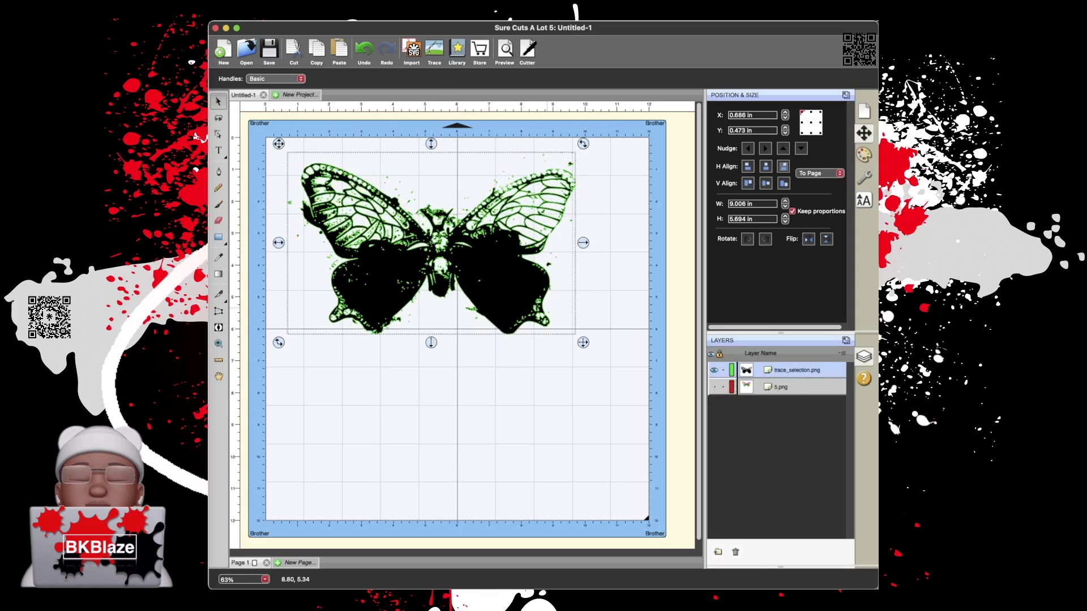
Duplicate the traced butterfly and hide the lower copy's layer.
{"action": "left_click", "coordinate": [429, 14]}
{"action": "mouse_move", "coordinate": [404, 13]}
{"action": "left_click", "coordinate": [426, 42]}
{"action": "left_click", "coordinate": [714, 387]}
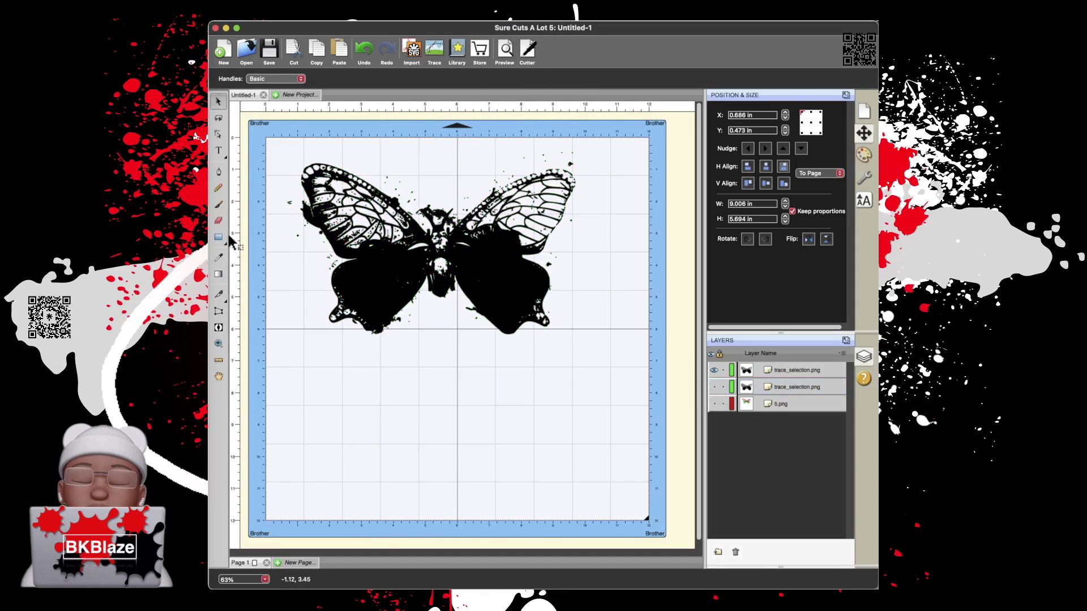
Erase the stray specks around the butterfly with a 0.350 in circle eraser.
{"action": "left_click", "coordinate": [218, 220]}
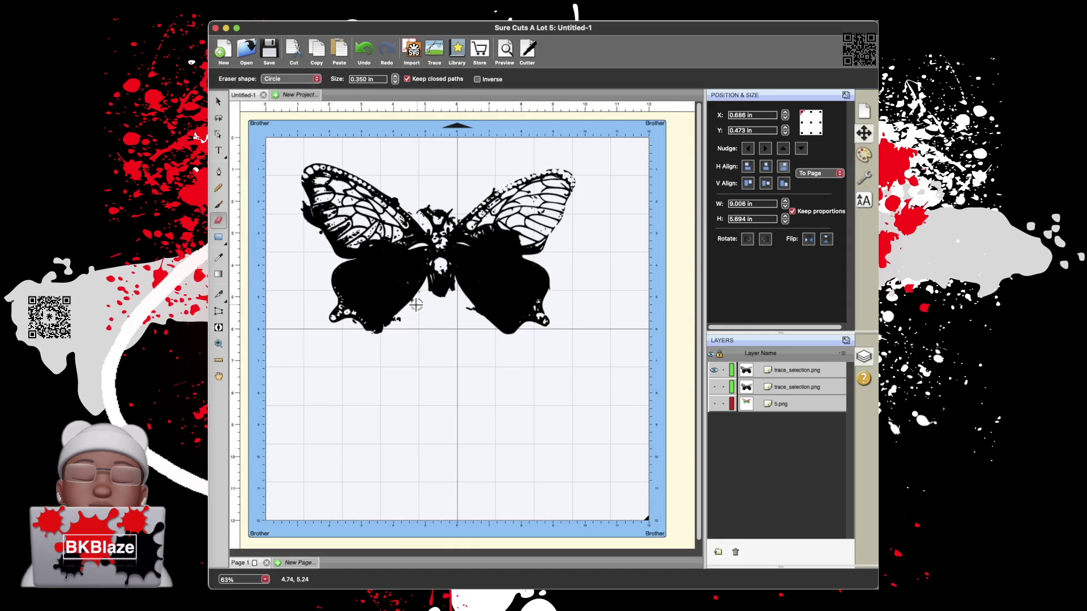
{"action": "left_click", "coordinate": [218, 102]}
{"action": "left_click", "coordinate": [348, 149]}
Break apart the visible butterfly trace and unite its pieces into one silhouette with Union.
{"action": "right_click", "coordinate": [386, 308]}
{"action": "right_click", "coordinate": [519, 280]}
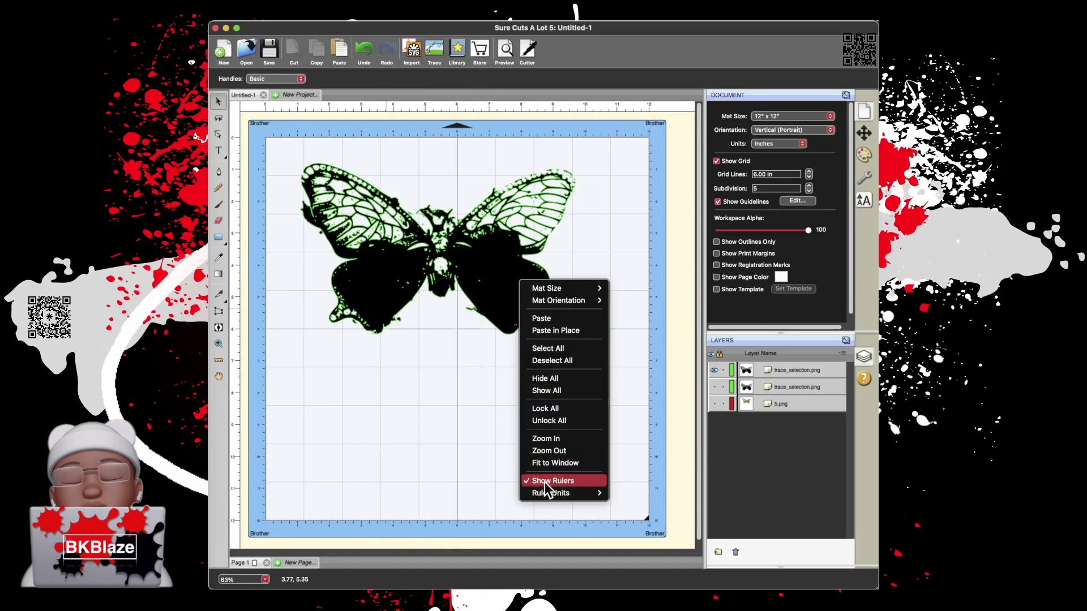
{"action": "left_click", "coordinate": [507, 308]}
{"action": "right_click", "coordinate": [507, 311]}
{"action": "left_click", "coordinate": [531, 502]}
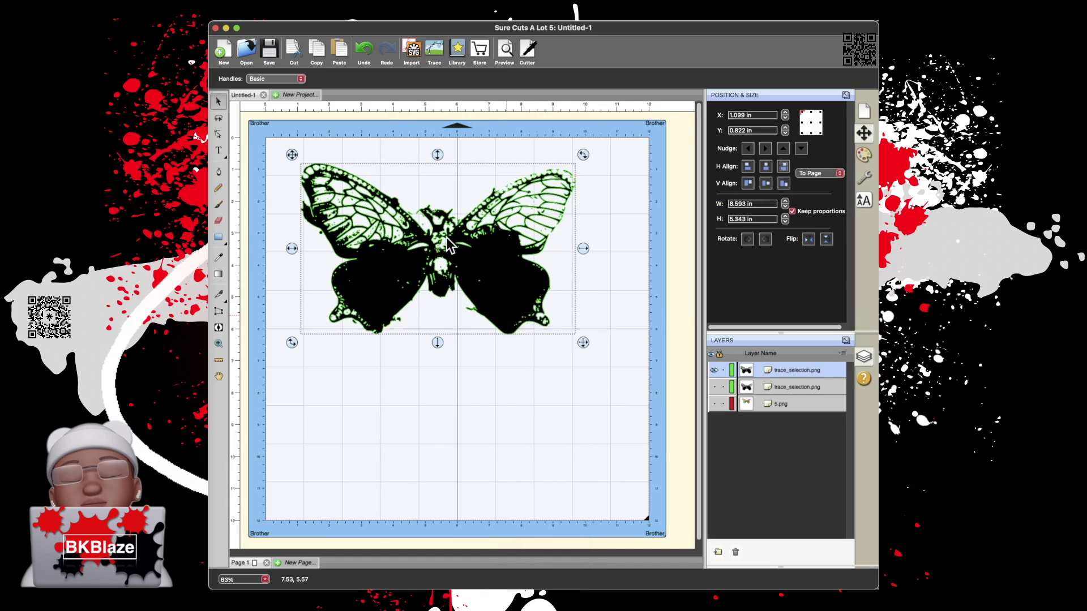
{"action": "left_click", "coordinate": [782, 371]}
{"action": "left_click", "coordinate": [407, 15]}
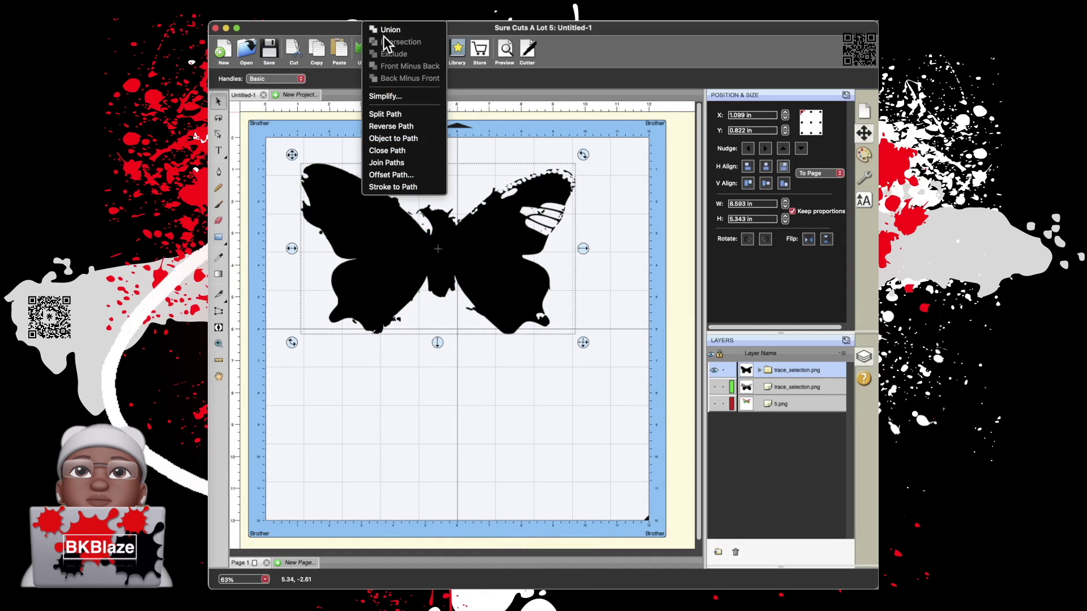
{"action": "left_click", "coordinate": [385, 31]}
Paint over the gaps in the upper right wing and around the head with a 0.75 in brush.
{"action": "left_click", "coordinate": [218, 205]}
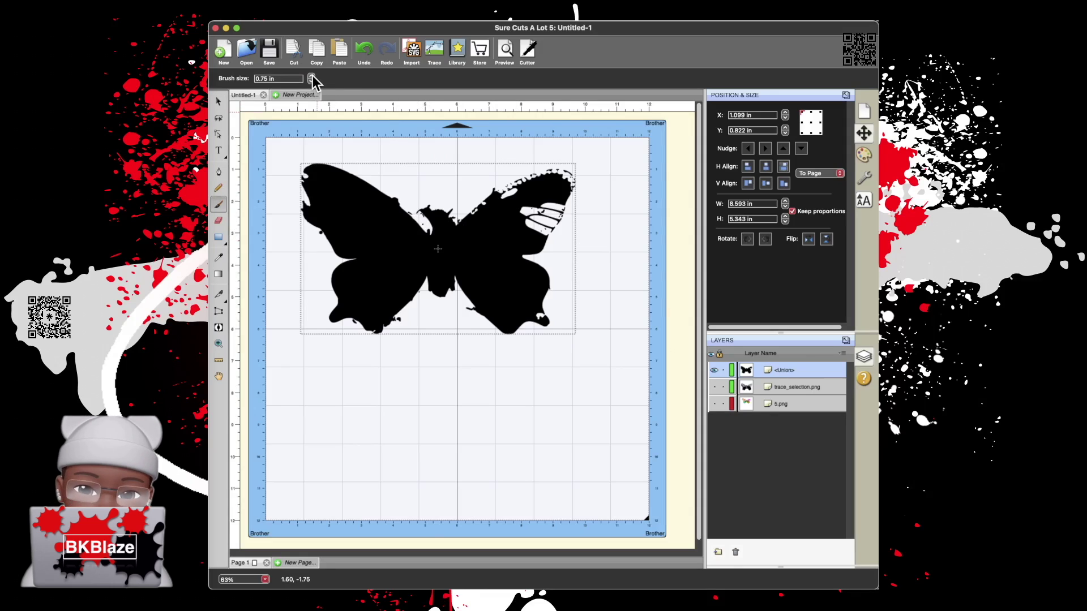
{"action": "mouse_move", "coordinate": [532, 205]}
{"action": "left_mouse_down"}
{"action": "mouse_move", "coordinate": [519, 213]}
{"action": "mouse_move", "coordinate": [530, 223]}
{"action": "mouse_move", "coordinate": [552, 214]}
{"action": "mouse_move", "coordinate": [511, 196]}
{"action": "mouse_move", "coordinate": [476, 222]}
{"action": "left_mouse_up"}
{"action": "left_click_drag", "start_coordinate": [561, 183], "coordinate": [519, 188]}
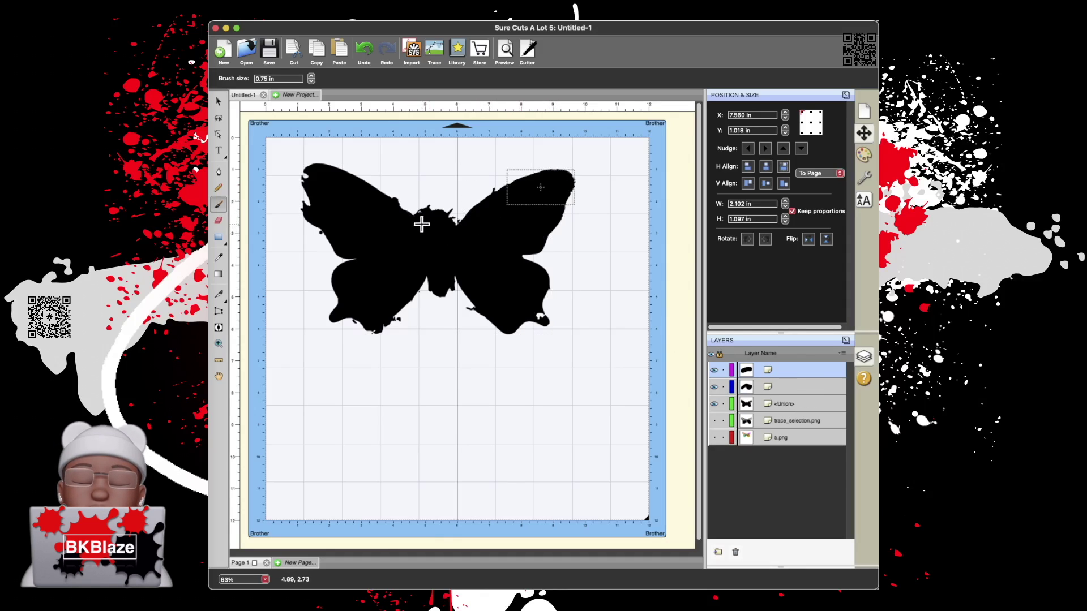
{"action": "left_click_drag", "start_coordinate": [441, 231], "coordinate": [389, 226]}
Unite the large brush strokes with the butterfly silhouette.
{"action": "left_click", "coordinate": [218, 100]}
{"action": "left_click_drag", "start_coordinate": [612, 381], "coordinate": [298, 139]}
{"action": "left_click", "coordinate": [386, 17]}
{"action": "left_click", "coordinate": [390, 60]}
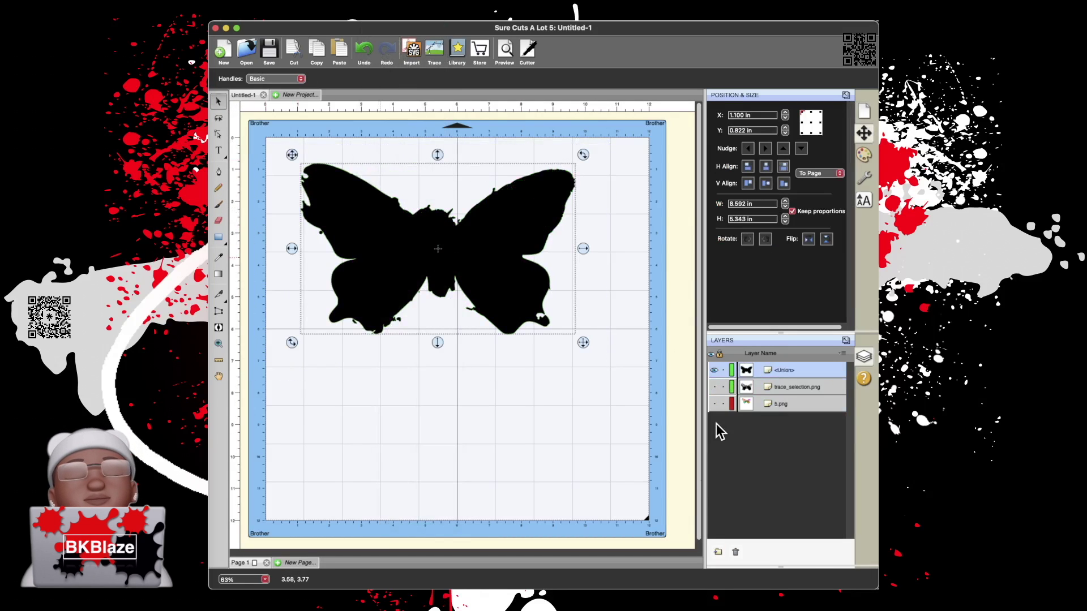
Show and lock the original 5.png layer beneath the silhouette, keeping the trace_selection.png copy hidden.
{"action": "left_click", "coordinate": [715, 387]}
{"action": "left_click_drag", "start_coordinate": [777, 384], "coordinate": [767, 367]}
{"action": "left_click", "coordinate": [713, 386]}
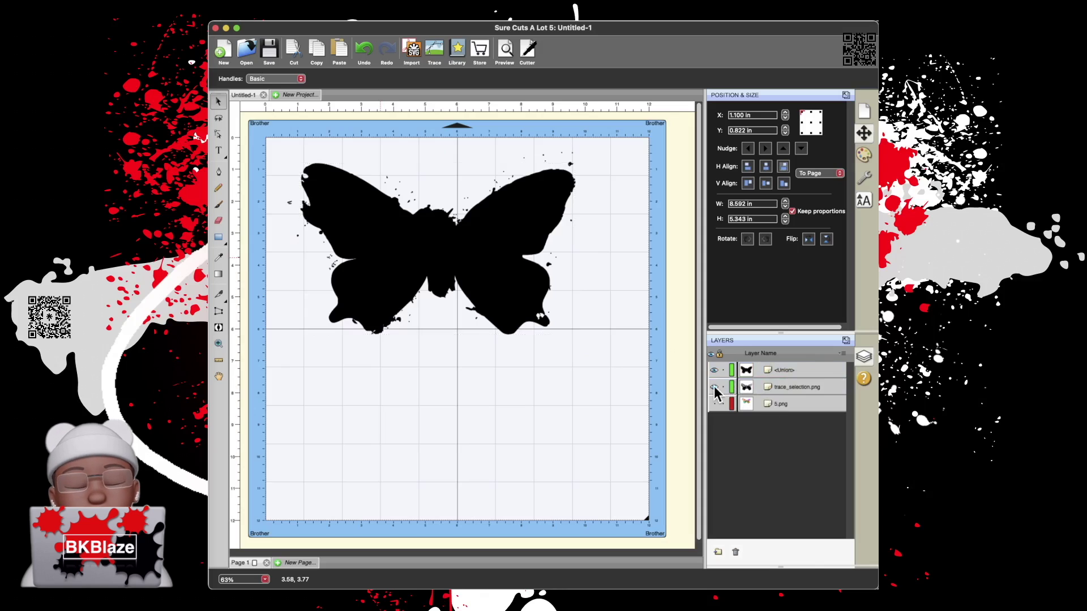
{"action": "left_click", "coordinate": [714, 370]}
{"action": "left_click", "coordinate": [714, 403]}
{"action": "left_click", "coordinate": [724, 403]}
{"action": "left_click", "coordinate": [714, 370]}
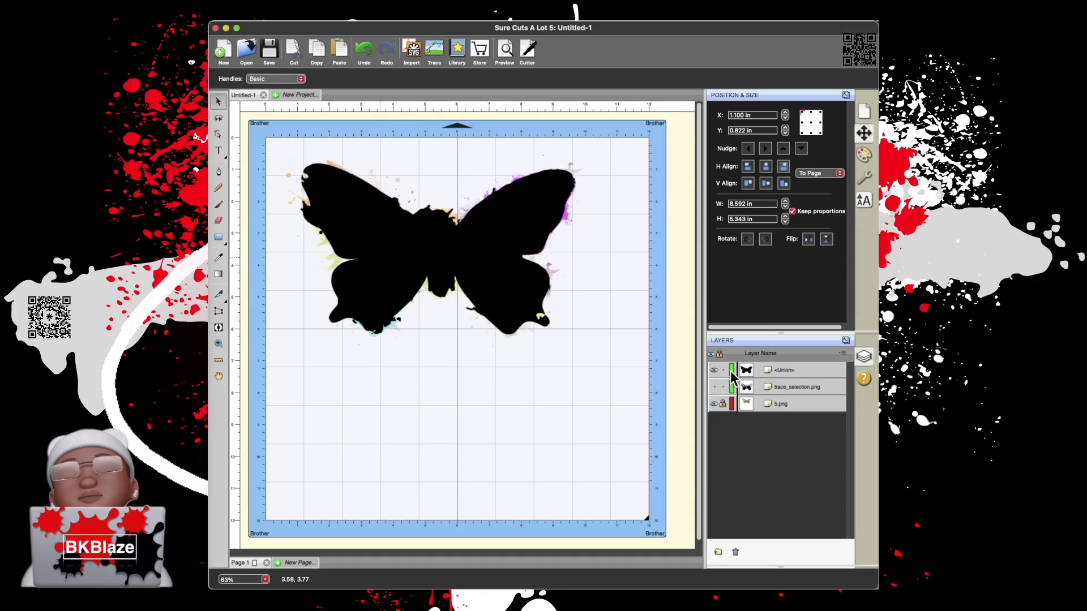
Fill the small gaps at the lower right wing tail and upper left wing edge with a 0.25 in brush.
{"action": "left_click", "coordinate": [769, 375]}
{"action": "left_click", "coordinate": [218, 204]}
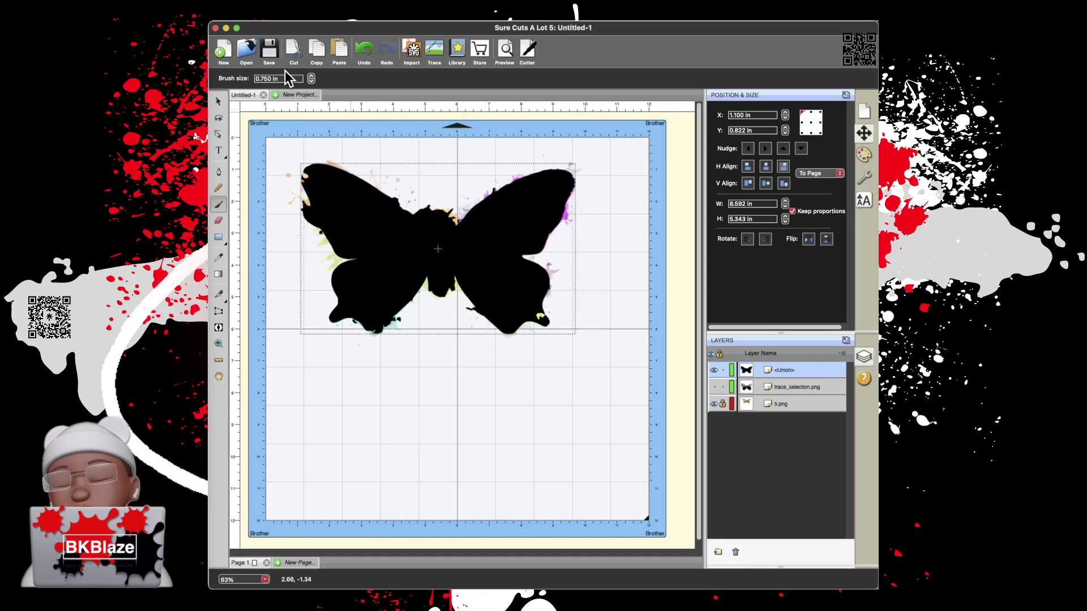
{"action": "left_click", "coordinate": [312, 81]}
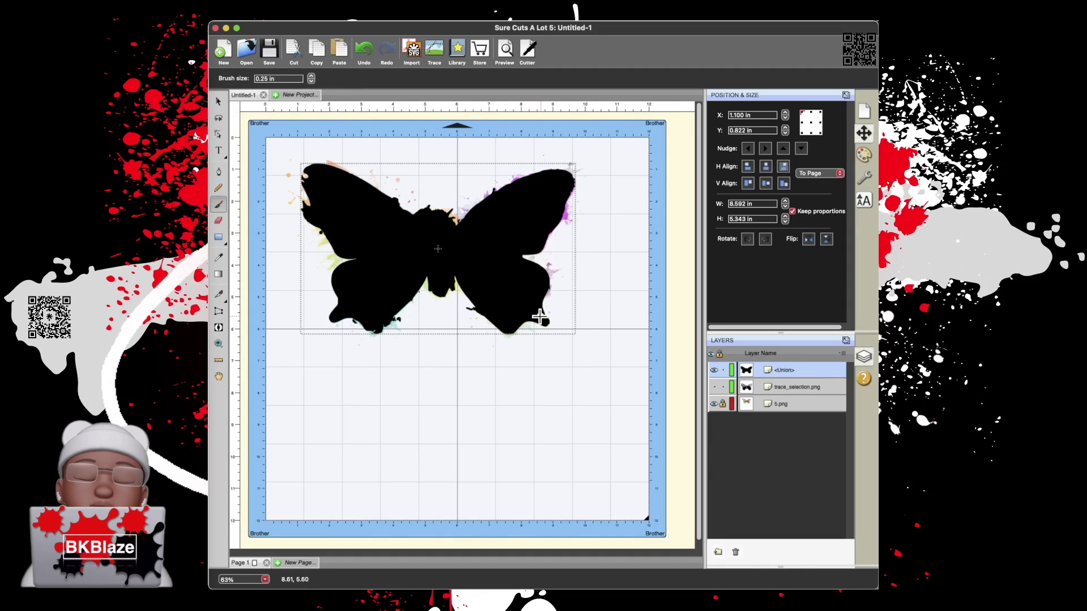
{"action": "left_click", "coordinate": [540, 318]}
{"action": "left_click", "coordinate": [306, 177]}
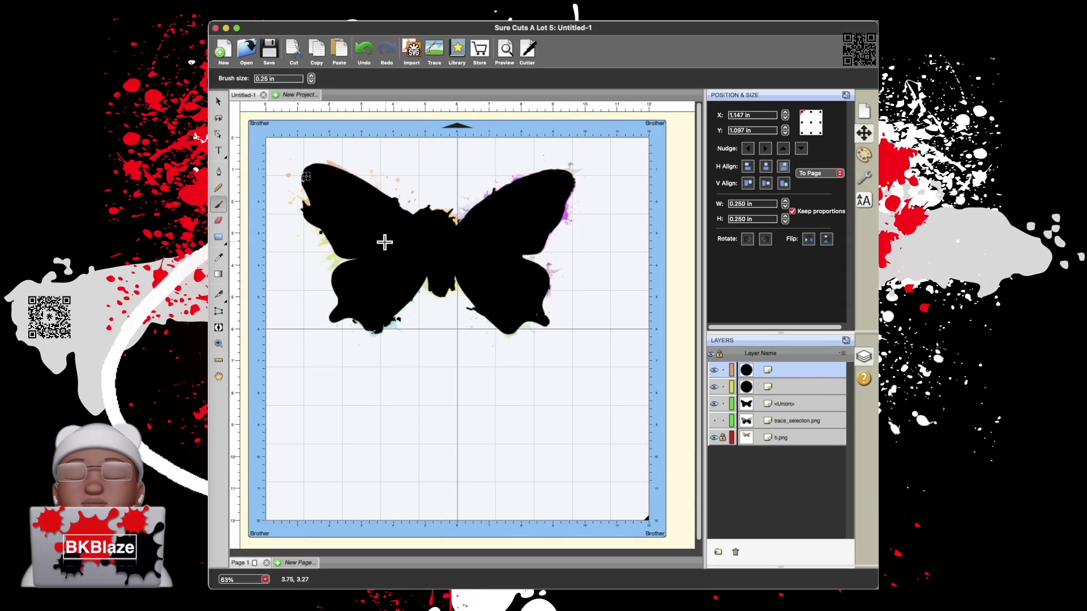
Select the whole butterfly and unite the small brush dots with its silhouette.
{"action": "left_click", "coordinate": [219, 102]}
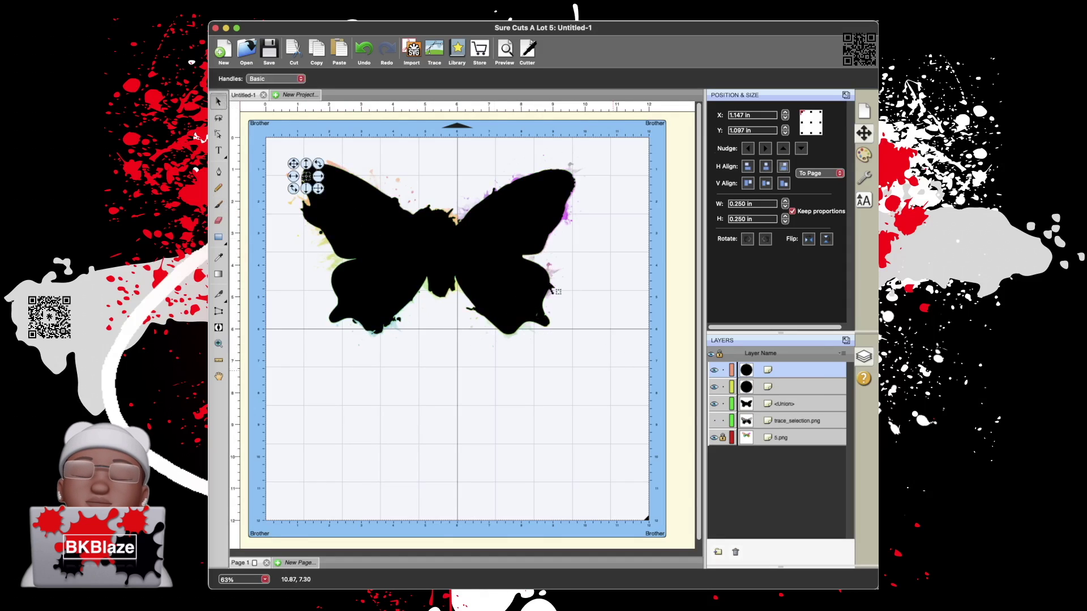
{"action": "left_click_drag", "start_coordinate": [613, 370], "coordinate": [268, 128]}
{"action": "left_click", "coordinate": [374, 15]}
{"action": "left_click", "coordinate": [391, 29]}
Turn the silhouette into rhinestones, filling the shape with round SS 9 stones of 2.60 mm at 2.00 mm spacing.
{"action": "right_click", "coordinate": [527, 287]}
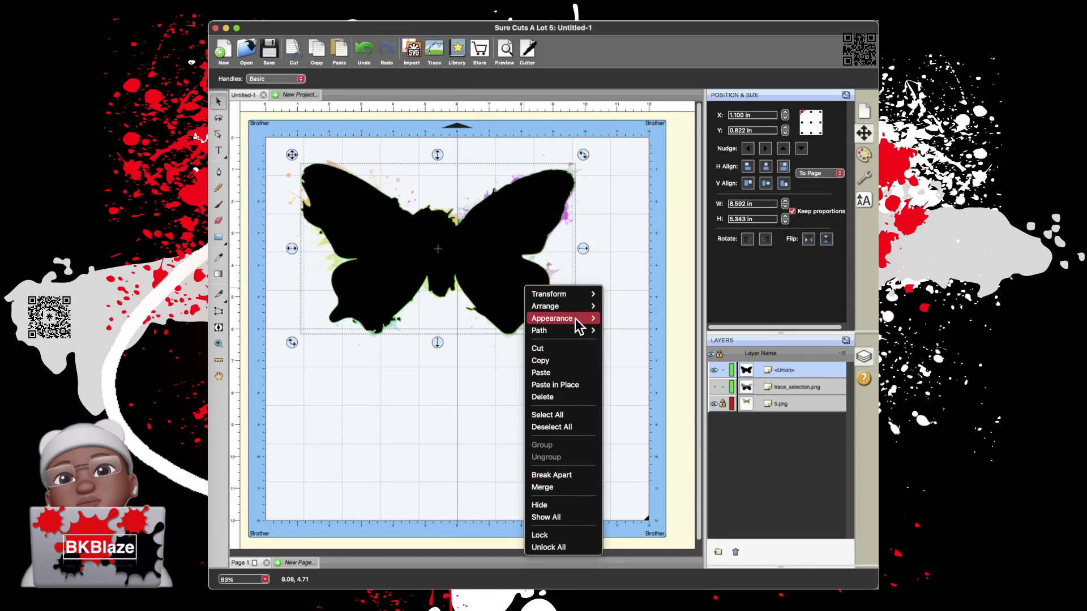
{"action": "mouse_move", "coordinate": [575, 318]}
{"action": "left_click", "coordinate": [619, 334]}
{"action": "scroll", "coordinate": [633, 268], "scroll_direction": "down", "scroll_amount": 5}
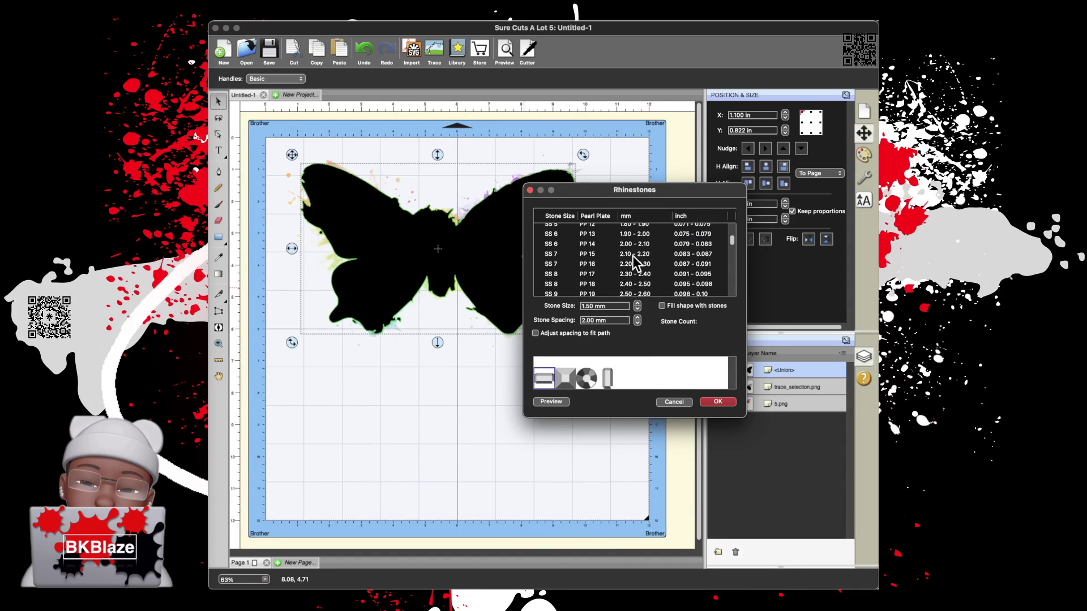
{"action": "left_click", "coordinate": [633, 250]}
{"action": "scroll", "coordinate": [645, 288], "scroll_direction": "down", "scroll_amount": 2}
{"action": "left_click", "coordinate": [664, 243]}
{"action": "left_click", "coordinate": [630, 253]}
{"action": "left_click", "coordinate": [586, 378]}
{"action": "left_click", "coordinate": [551, 402]}
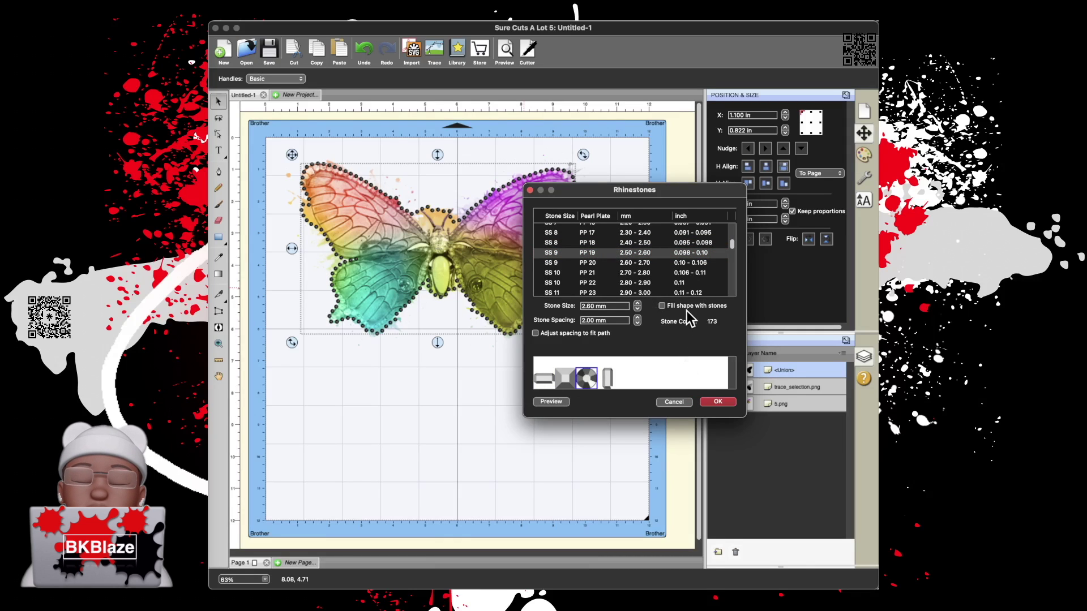
{"action": "left_click", "coordinate": [679, 306]}
{"action": "left_click", "coordinate": [720, 401]}
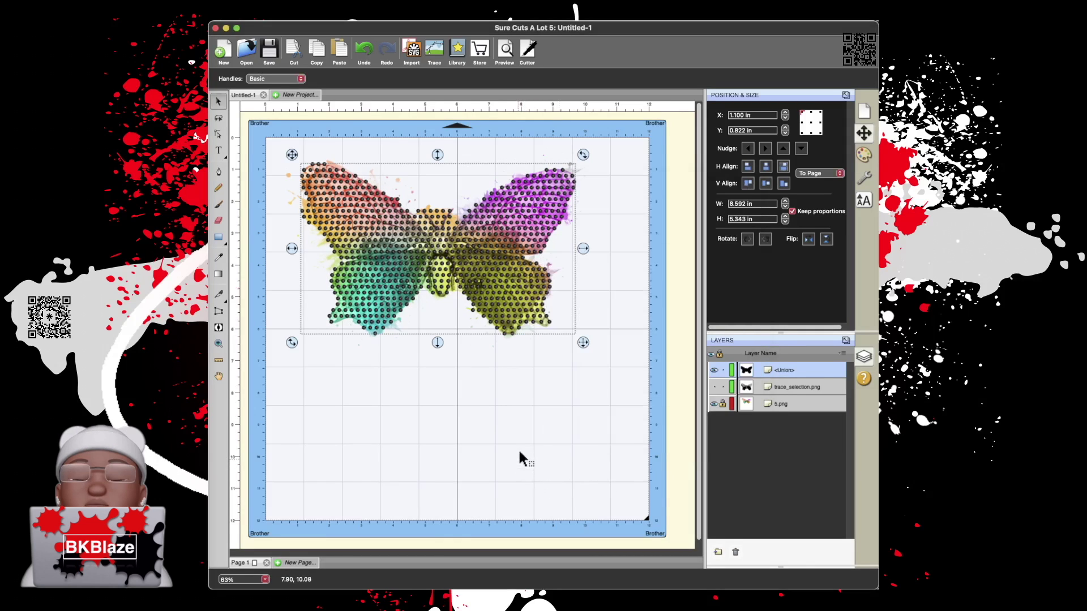
Rename the rhinestone butterfly's layer to "stones".
{"action": "double_click", "coordinate": [793, 373]}
{"action": "type", "text": "stones"}
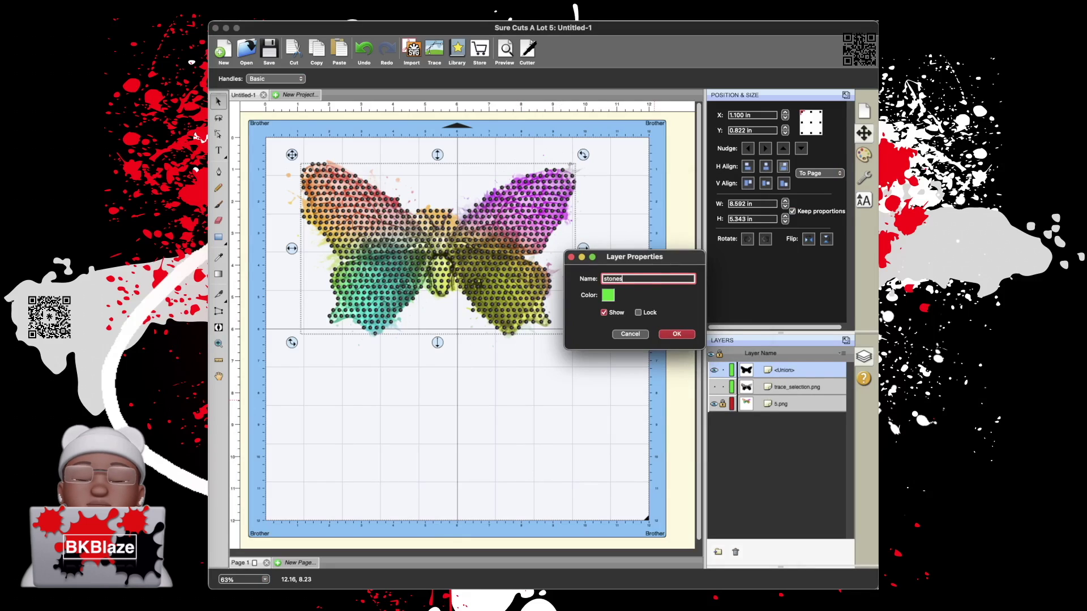
{"action": "left_click", "coordinate": [678, 333]}
Add the text "BE FREE" below the butterfly and enlarge it to about 7 in wide.
{"action": "left_click", "coordinate": [381, 369]}
{"action": "left_click", "coordinate": [218, 150]}
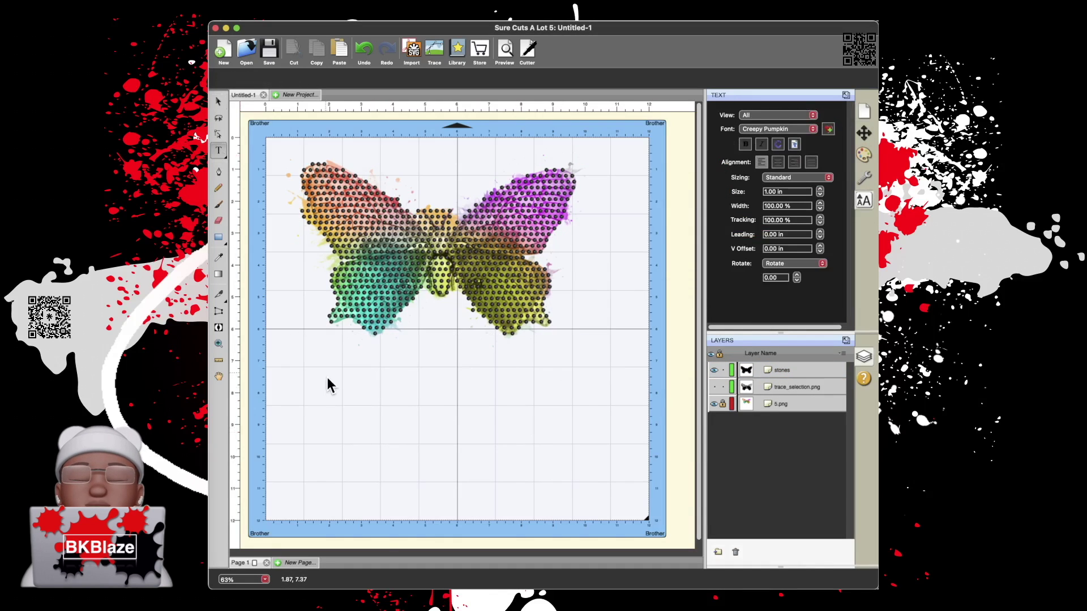
{"action": "type", "text": "BE FREE"}
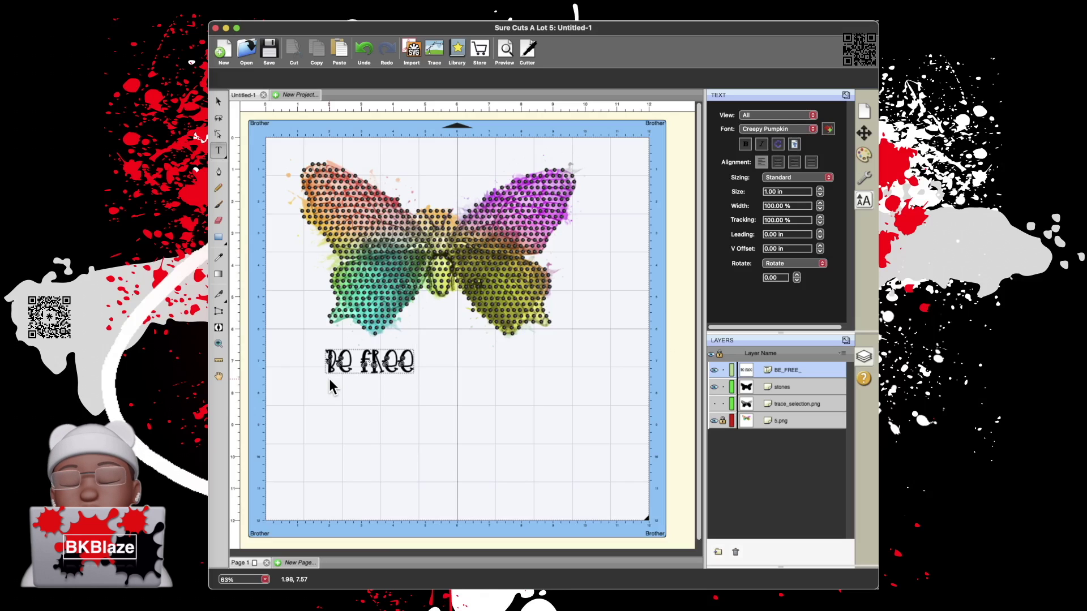
{"action": "left_click", "coordinate": [219, 101]}
{"action": "left_click_drag", "start_coordinate": [422, 384], "coordinate": [560, 409]}
Browse the font previews and change the "BE FREE" text's font to Hasta la vista.
{"action": "left_click", "coordinate": [500, 16]}
{"action": "left_click", "coordinate": [524, 72]}
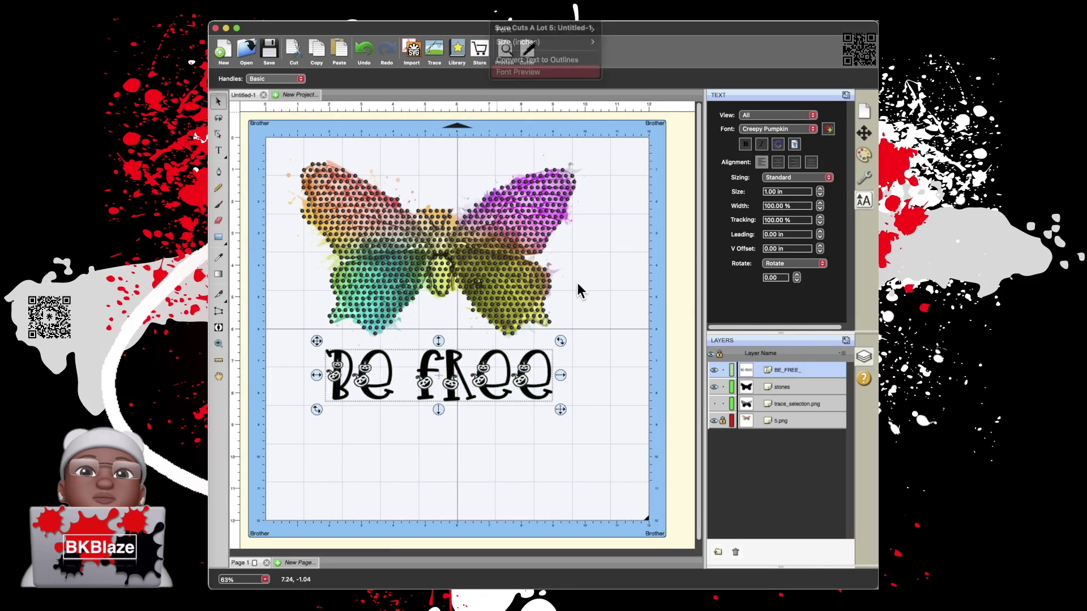
{"action": "left_click_drag", "start_coordinate": [567, 360], "coordinate": [513, 361]}
{"action": "left_click_drag", "start_coordinate": [548, 218], "coordinate": [321, 130]}
{"action": "left_click_drag", "start_coordinate": [557, 301], "coordinate": [599, 488]}
{"action": "scroll", "coordinate": [544, 243], "scroll_direction": "down", "scroll_amount": 15}
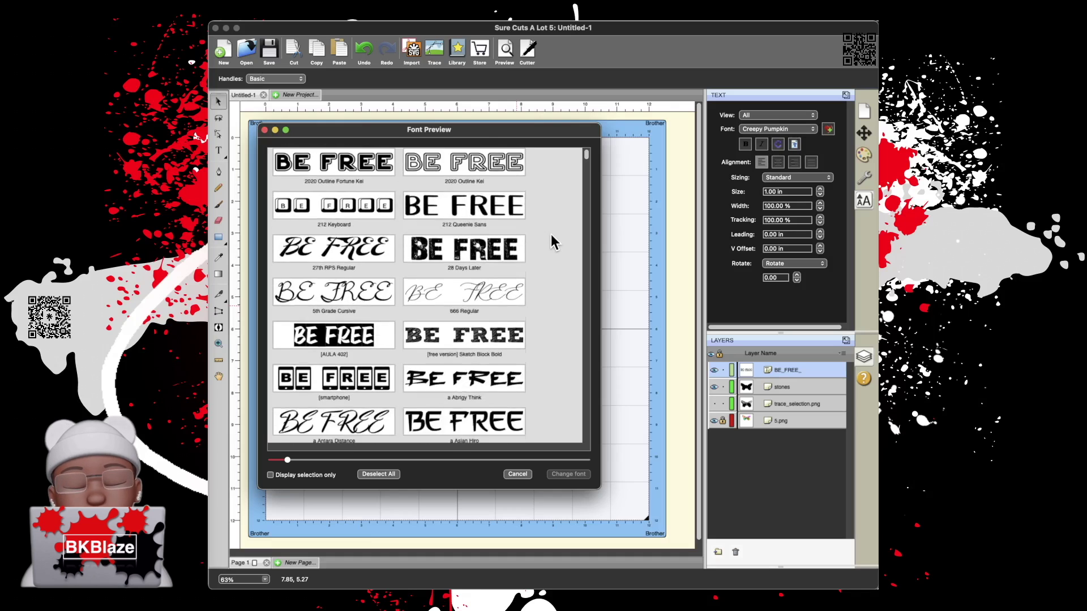
{"action": "left_click_drag", "start_coordinate": [587, 154], "coordinate": [584, 280]}
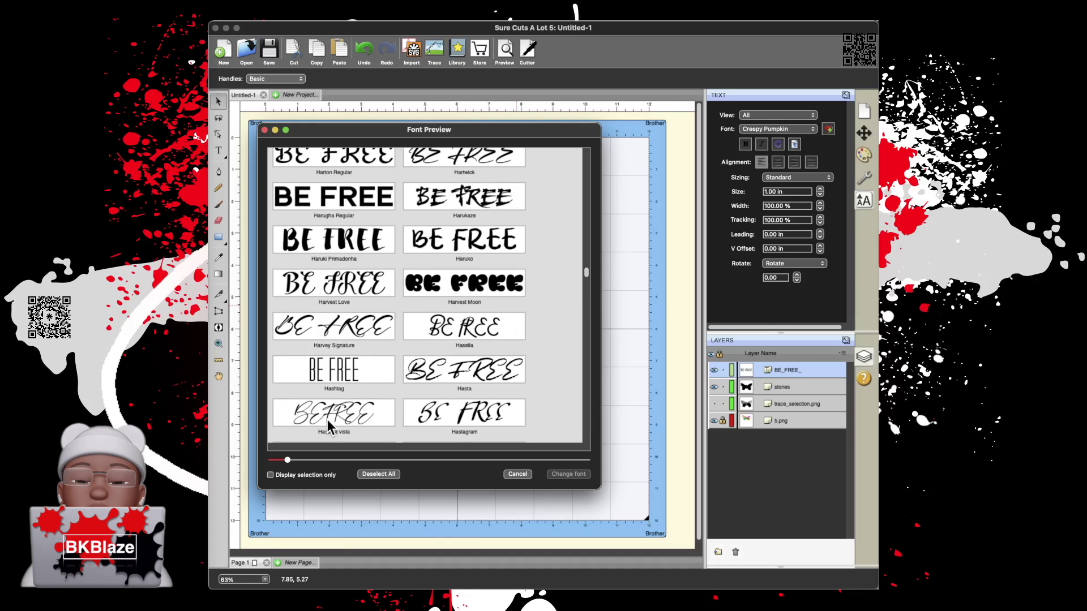
{"action": "left_click", "coordinate": [368, 420]}
{"action": "left_click", "coordinate": [557, 474]}
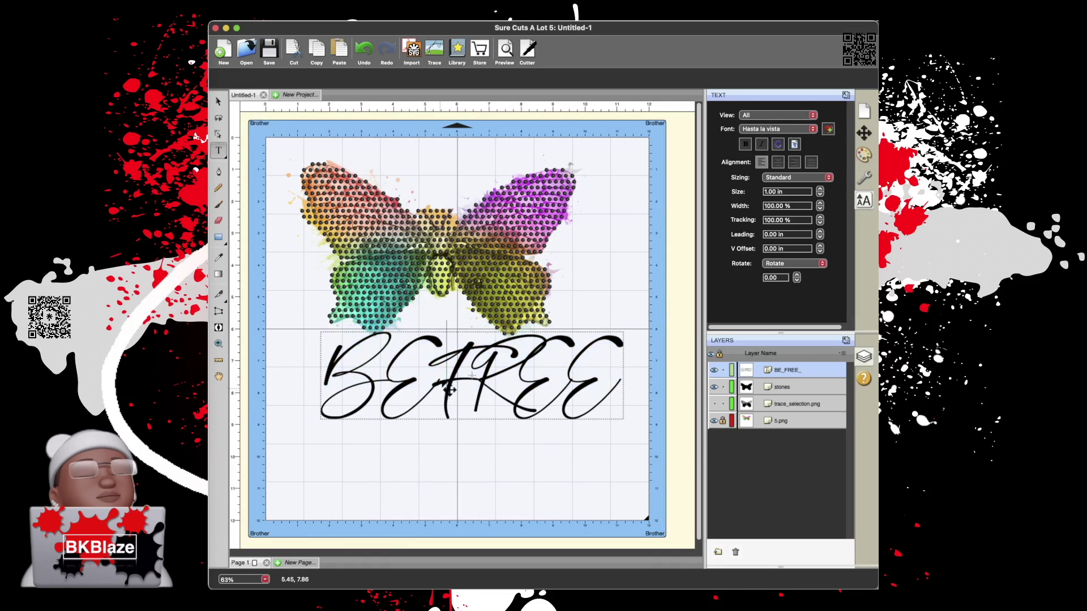
Change the caption to mixed case "Be Free" with two spaces between the words.
{"action": "left_click_drag", "start_coordinate": [439, 416], "coordinate": [590, 391]}
{"action": "type", "text": "e Free"}
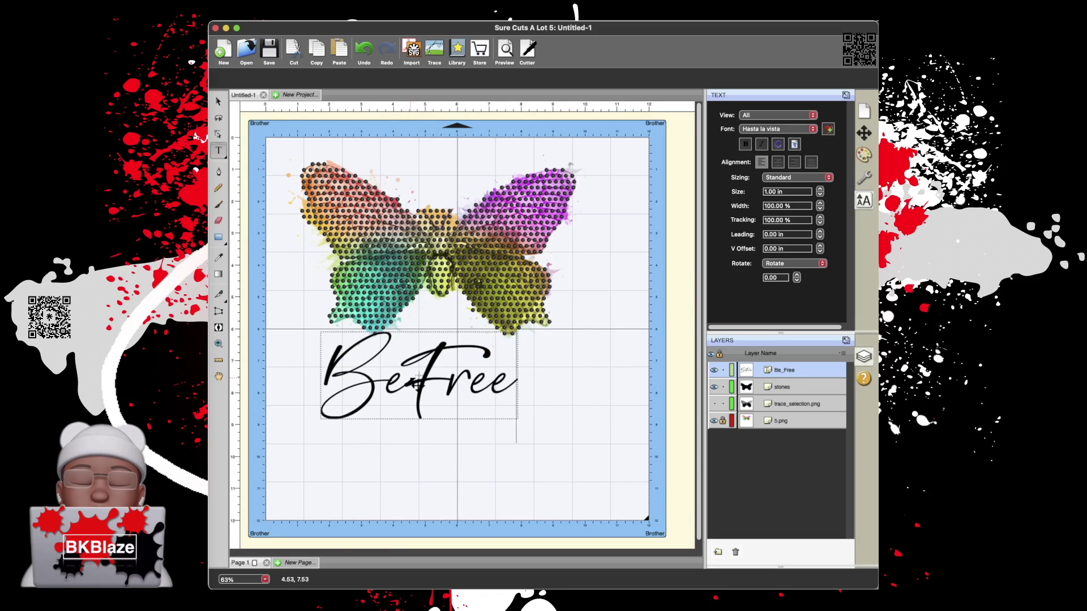
{"action": "left_click", "coordinate": [218, 101]}
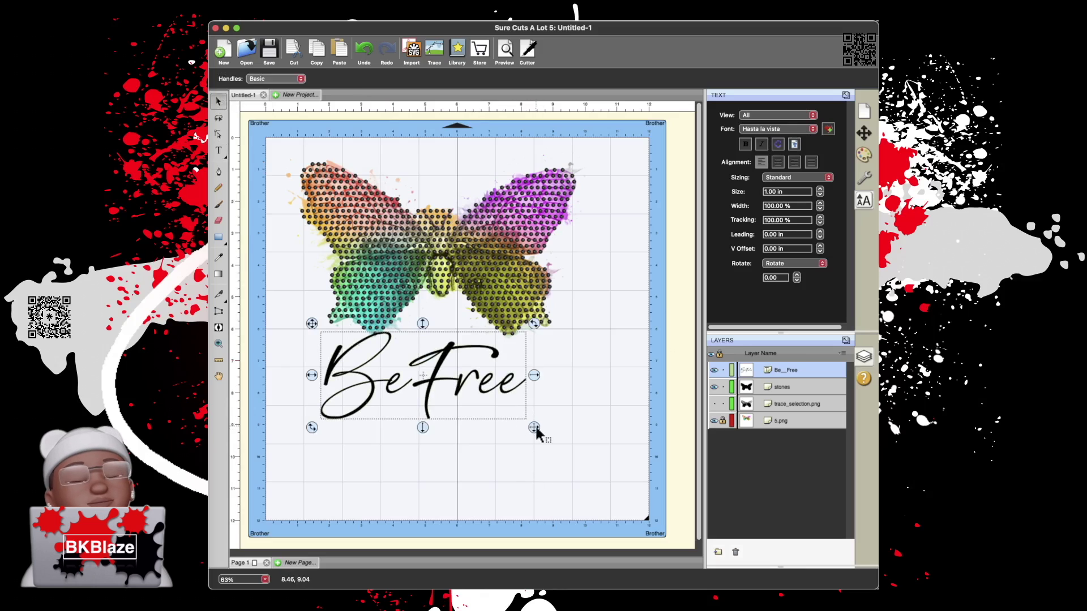
Reposition and stretch the "Be Free" text horizontally to match the butterfly's width.
{"action": "left_click_drag", "start_coordinate": [448, 376], "coordinate": [428, 377]}
{"action": "left_click_drag", "start_coordinate": [515, 428], "coordinate": [580, 412]}
{"action": "left_click", "coordinate": [364, 50]}
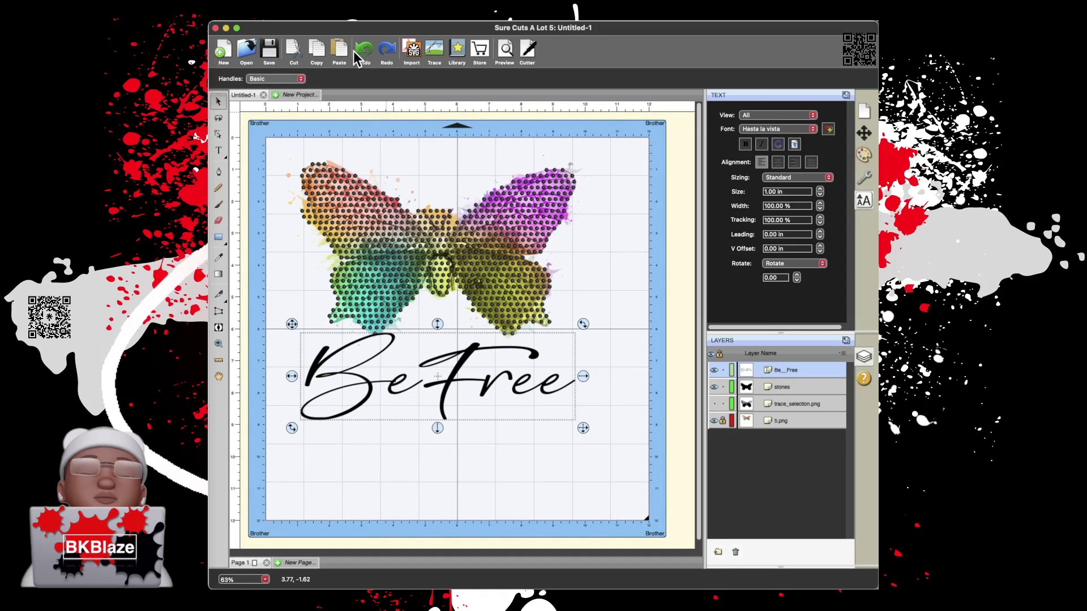
{"action": "left_click", "coordinate": [623, 315]}
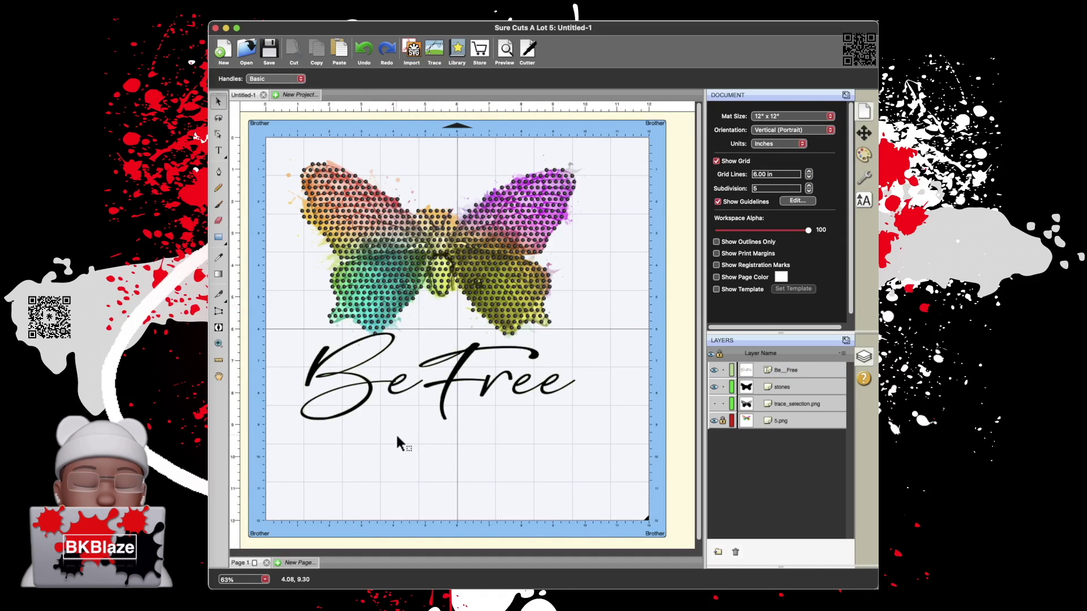
Duplicate the "Be Free" text, place the copy below it and change its wording to "Live Free".
{"action": "left_click", "coordinate": [452, 390]}
{"action": "key", "text": "super+d"}
{"action": "left_click_drag", "start_coordinate": [450, 390], "coordinate": [310, 462]}
{"action": "double_click", "coordinate": [369, 471]}
{"action": "type", "text": "Live Free"}
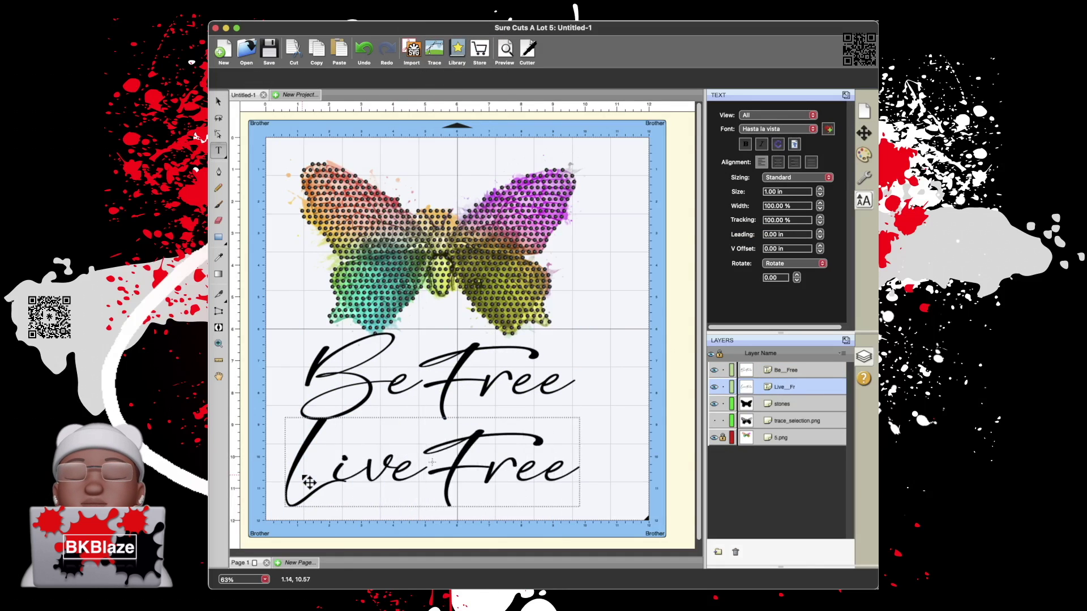
Undo the stray move made while trying to shift "Live Free", and lock the 5.png layer.
{"action": "left_click", "coordinate": [218, 100]}
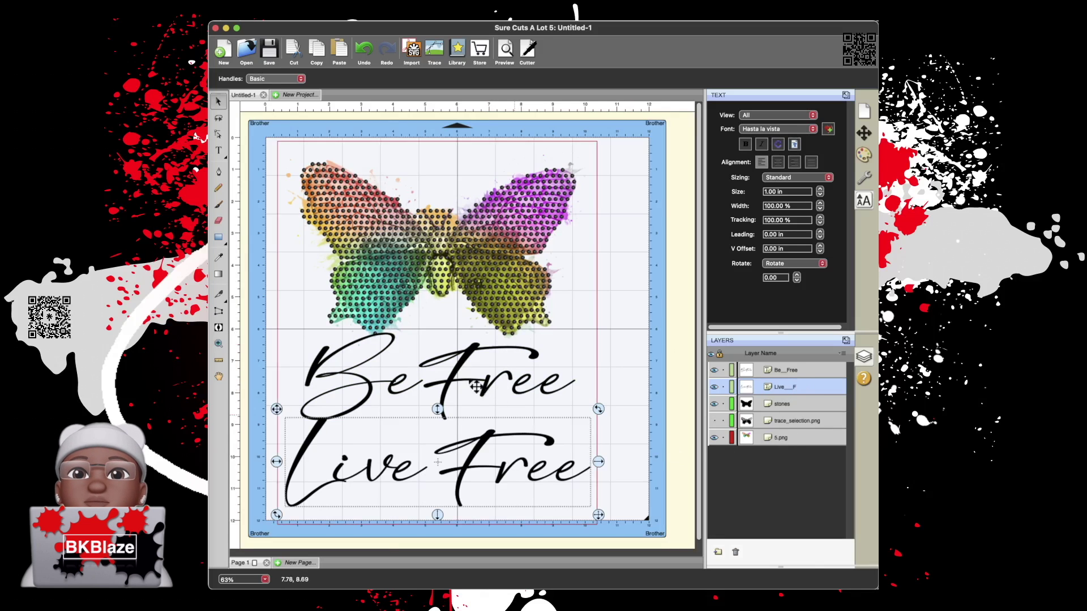
{"action": "left_click_drag", "start_coordinate": [545, 469], "coordinate": [553, 380]}
{"action": "left_click", "coordinate": [363, 51]}
{"action": "left_click", "coordinate": [723, 438]}
Move the "Live Free" text up directly beneath the butterfly and hide the "Be Free" layer.
{"action": "left_click_drag", "start_coordinate": [477, 470], "coordinate": [477, 381]}
{"action": "left_click", "coordinate": [714, 371]}
{"action": "left_click", "coordinate": [554, 462]}
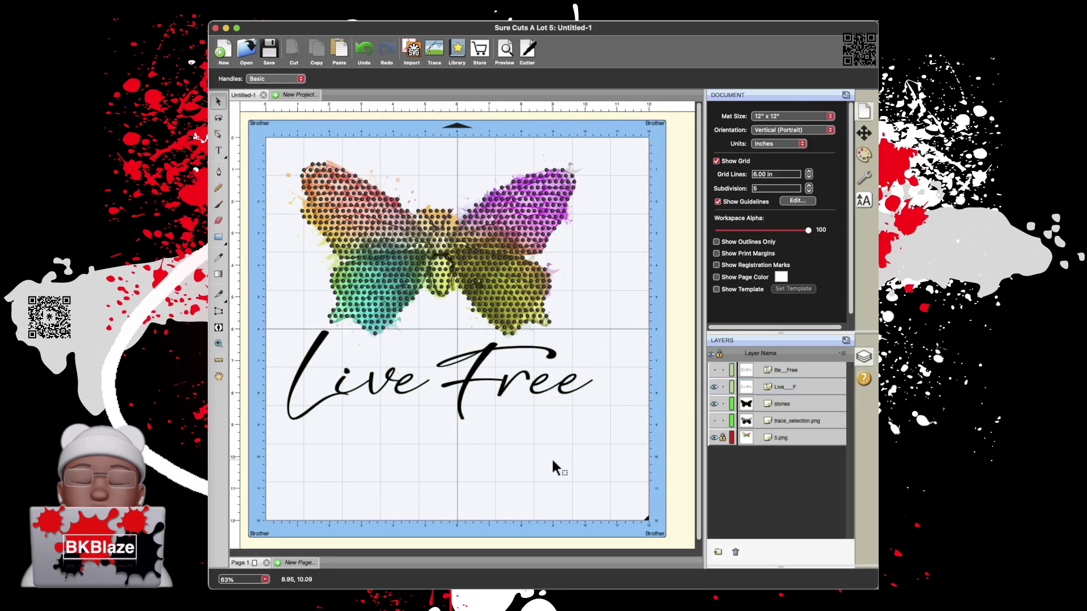
Show the "Be Free" layer again, duplicate it, and hide both the original and the "Live Free" layer.
{"action": "left_click", "coordinate": [714, 370]}
{"action": "left_click", "coordinate": [785, 386]}
{"action": "left_click", "coordinate": [792, 373]}
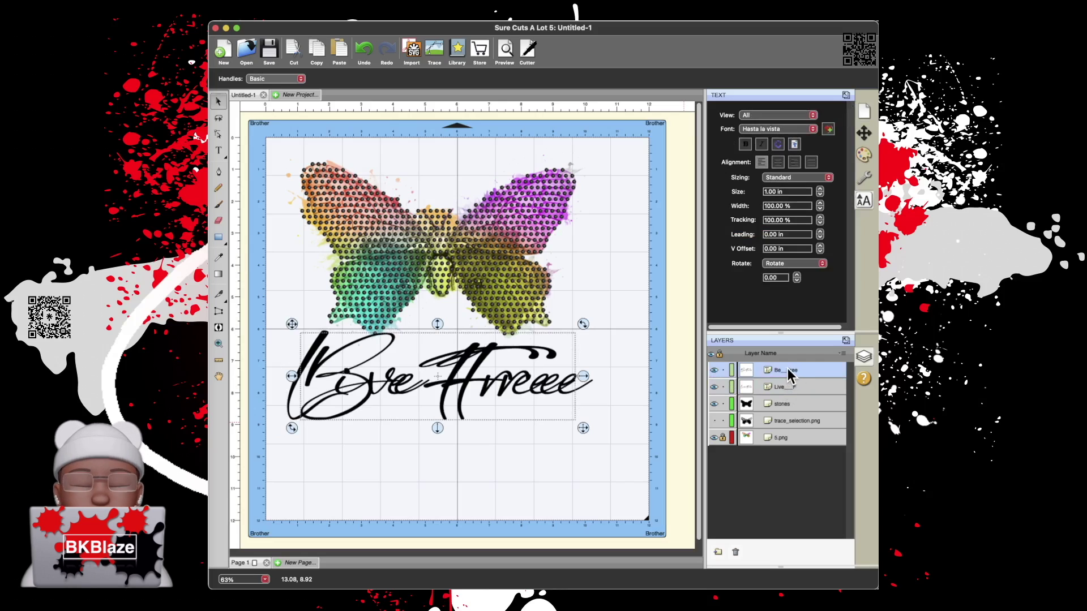
{"action": "left_click", "coordinate": [399, 15]}
{"action": "left_click", "coordinate": [424, 93]}
{"action": "left_click", "coordinate": [715, 404]}
{"action": "left_click", "coordinate": [713, 388]}
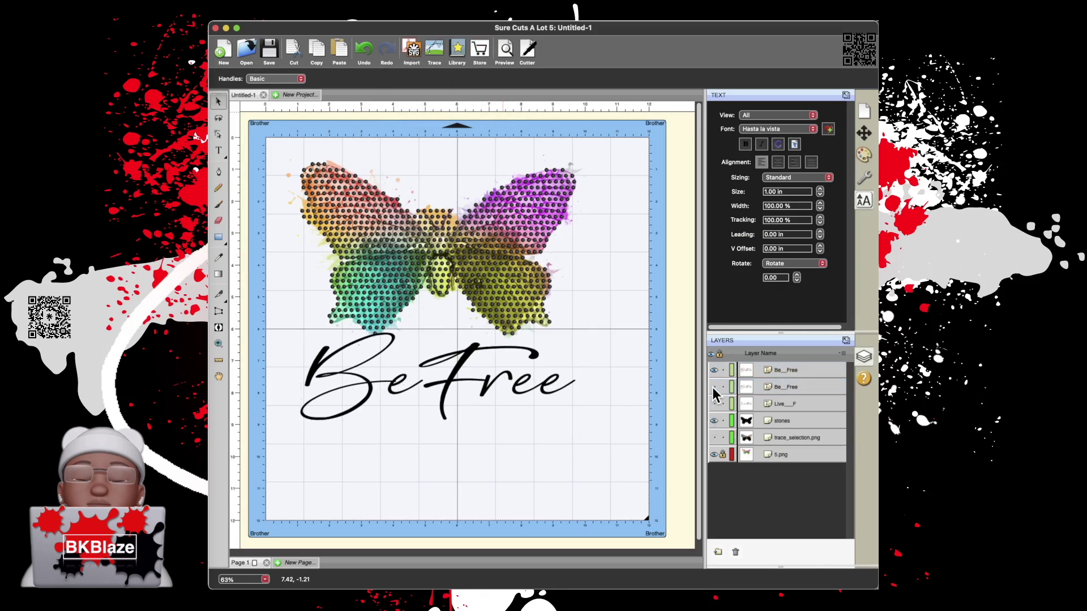
Shrink the visible "Be Free" copy, place it between the wings above the butterfly's head, and show the "Live Free" layer again.
{"action": "left_click", "coordinate": [745, 374]}
{"action": "left_click_drag", "start_coordinate": [583, 429], "coordinate": [452, 389]}
{"action": "left_click_drag", "start_coordinate": [381, 365], "coordinate": [463, 172]}
{"action": "left_click_drag", "start_coordinate": [540, 205], "coordinate": [495, 205]}
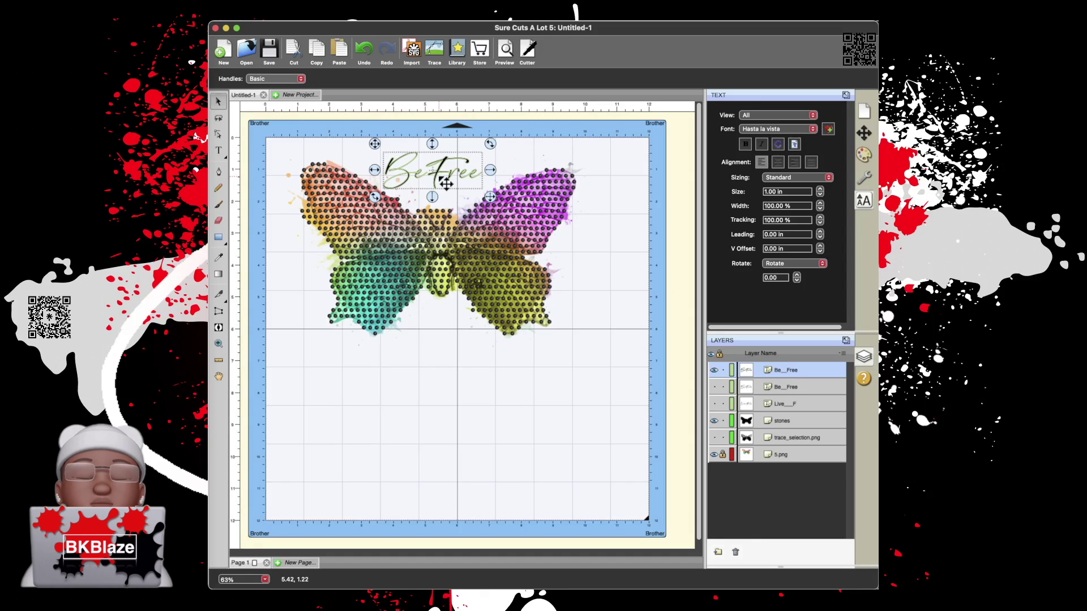
{"action": "mouse_move", "coordinate": [471, 181]}
{"action": "left_mouse_down"}
{"action": "mouse_move", "coordinate": [479, 193]}
{"action": "mouse_move", "coordinate": [451, 190]}
{"action": "mouse_move", "coordinate": [471, 195]}
{"action": "left_mouse_up"}
{"action": "left_click", "coordinate": [560, 440]}
{"action": "left_click", "coordinate": [541, 461]}
{"action": "left_click", "coordinate": [712, 403]}
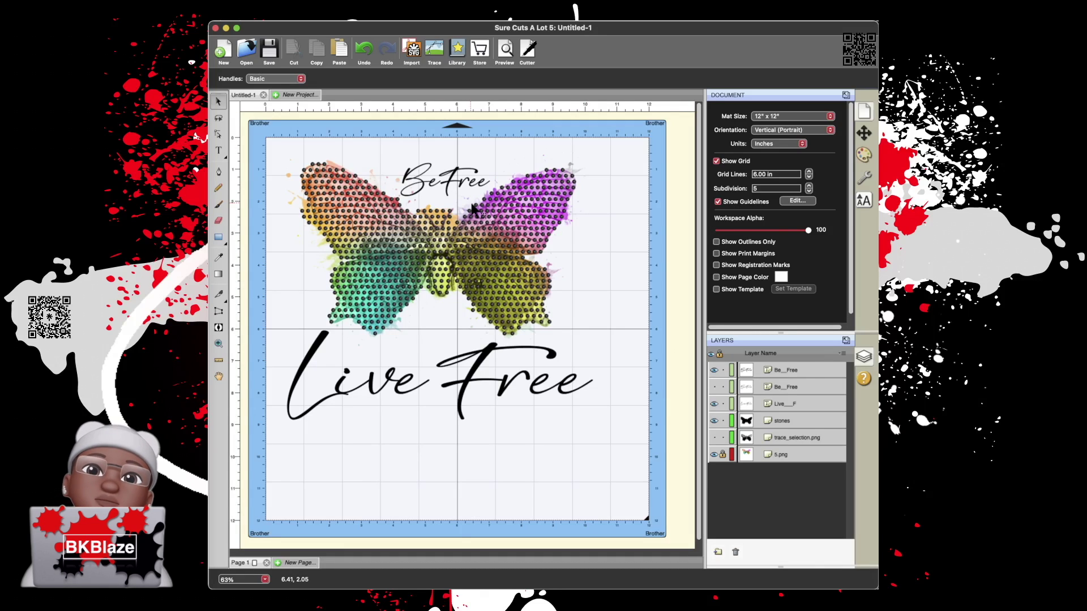
Open the font previews for the small "Be Free" text and enlarge the preview window and its samples.
{"action": "left_click", "coordinate": [460, 180]}
{"action": "left_click", "coordinate": [501, 14]}
{"action": "left_click", "coordinate": [522, 71]}
{"action": "left_click_drag", "start_coordinate": [615, 359], "coordinate": [510, 359]}
{"action": "left_click_drag", "start_coordinate": [573, 218], "coordinate": [380, 123]}
{"action": "left_click_drag", "start_coordinate": [589, 292], "coordinate": [626, 533]}
{"action": "left_click_drag", "start_coordinate": [327, 509], "coordinate": [355, 507]}
Browse the font previews and change the small "Be Free" text's font to Karttela.
{"action": "scroll", "coordinate": [483, 334], "scroll_direction": "down", "scroll_amount": 5}
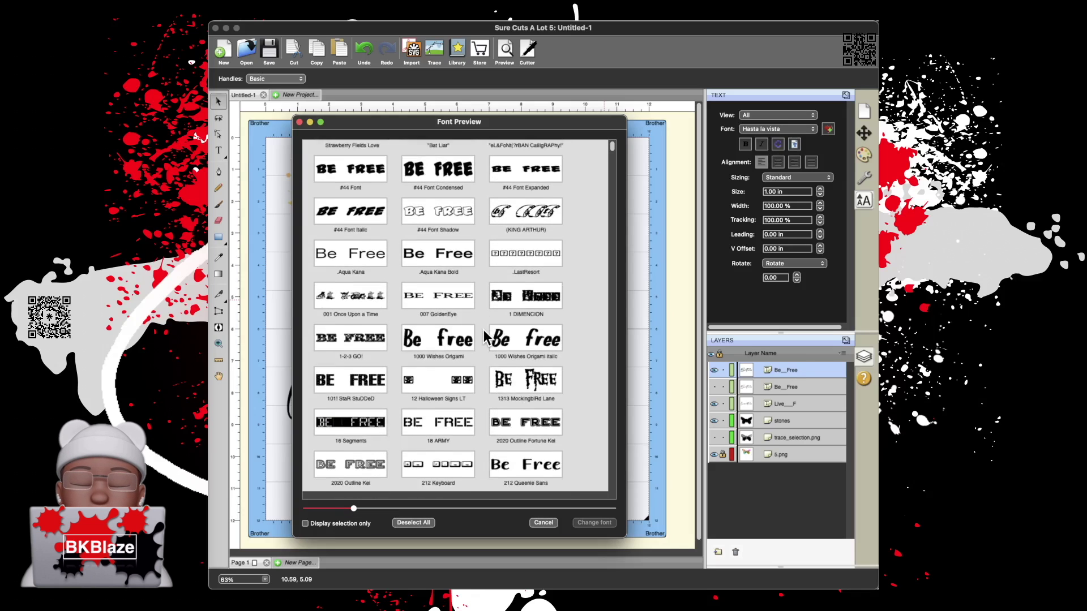
{"action": "scroll", "coordinate": [484, 331], "scroll_direction": "down", "scroll_amount": 3}
{"action": "left_click_drag", "start_coordinate": [611, 146], "coordinate": [613, 216]}
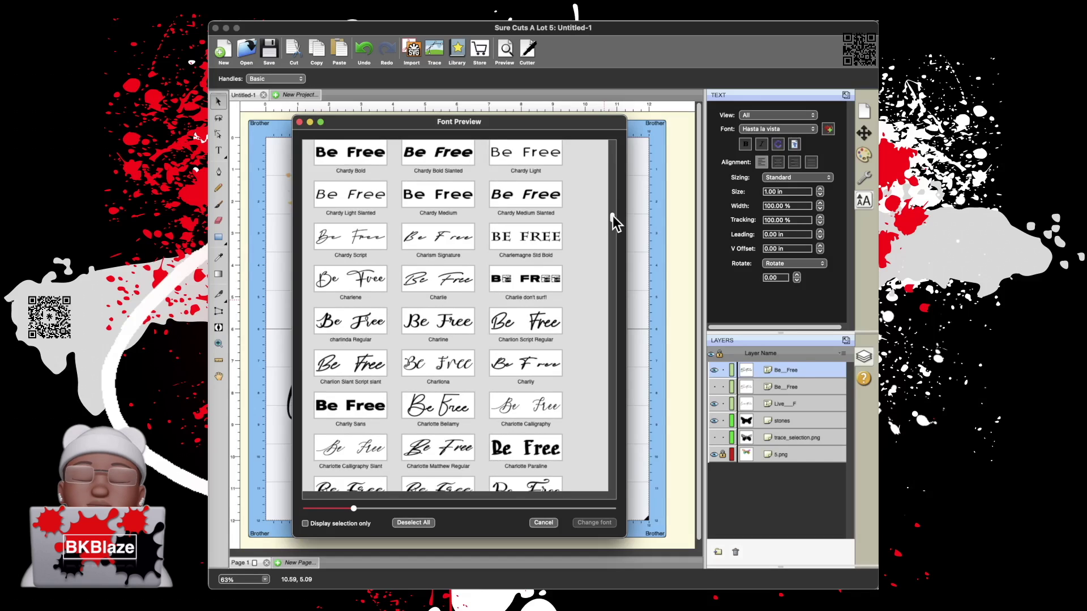
{"action": "left_click_drag", "start_coordinate": [612, 219], "coordinate": [596, 312]}
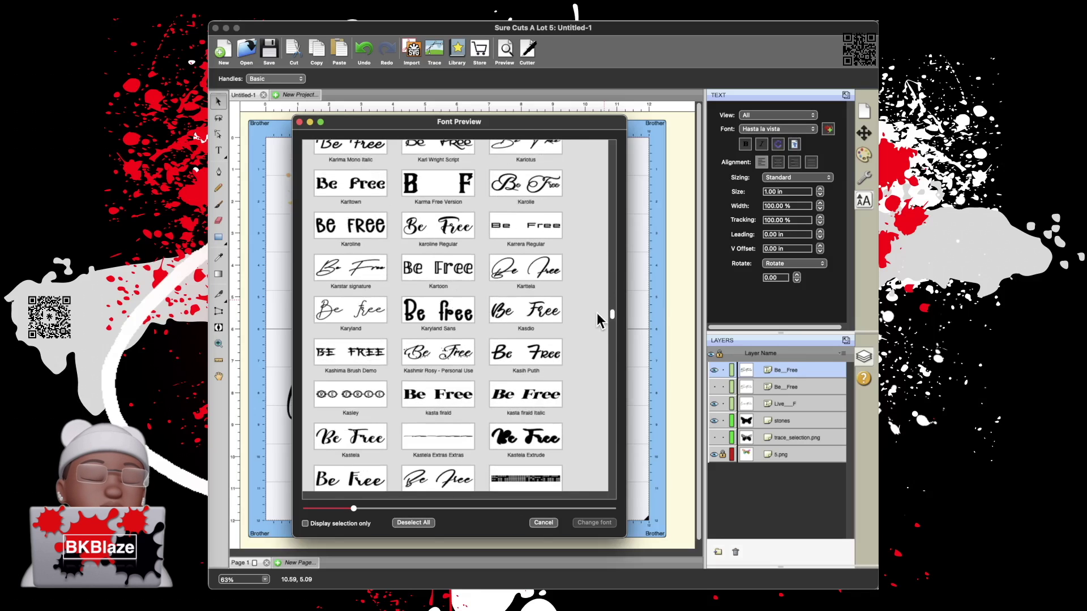
{"action": "left_click", "coordinate": [535, 272]}
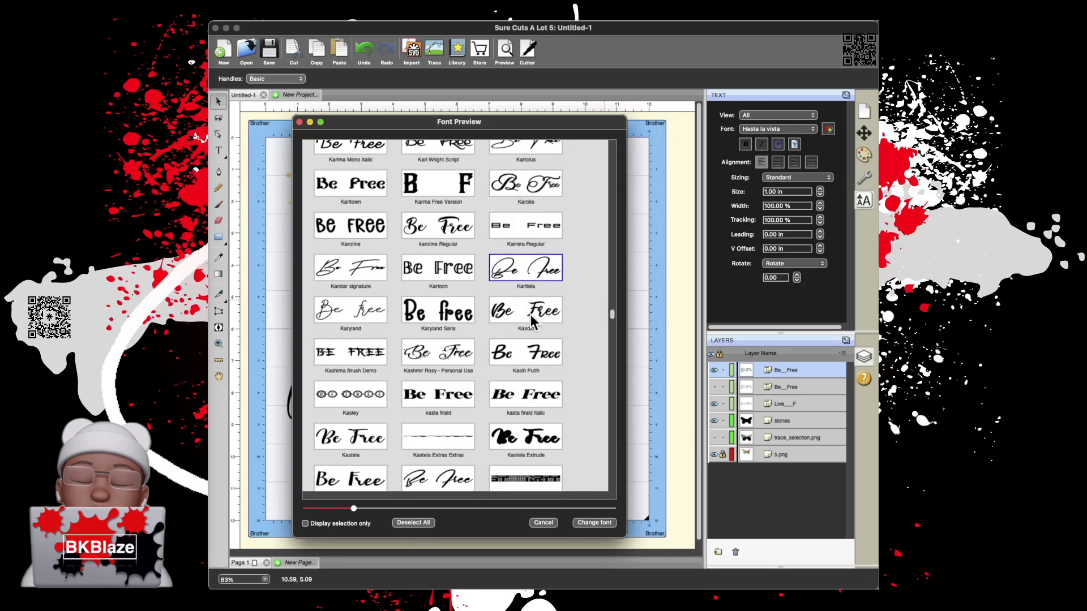
{"action": "key", "text": "Return"}
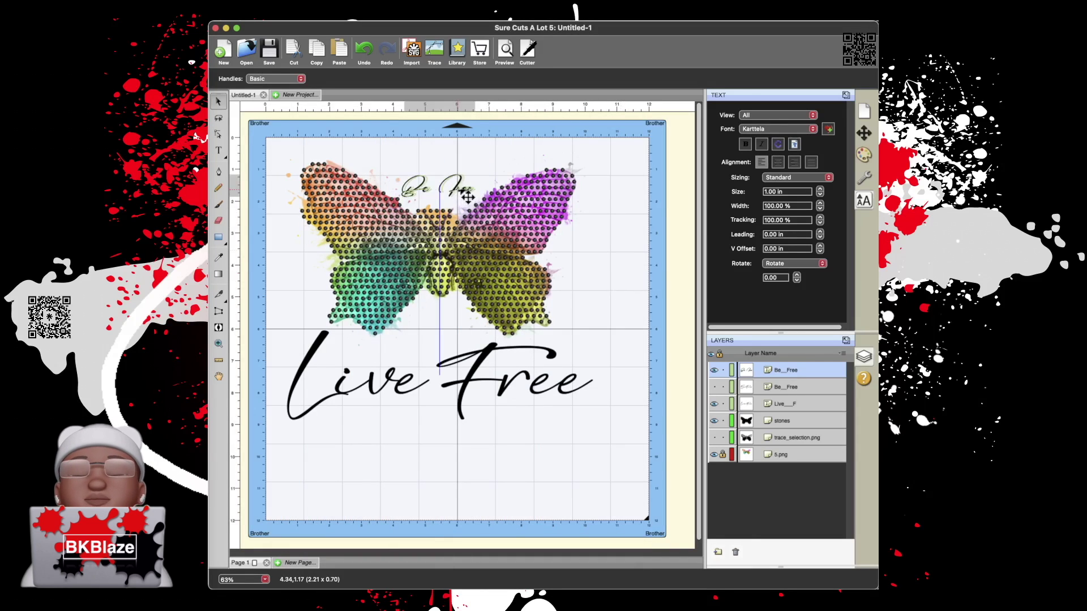
Nudge the small "Be Free" text down closer to the butterfly's head.
{"action": "left_click", "coordinate": [641, 526]}
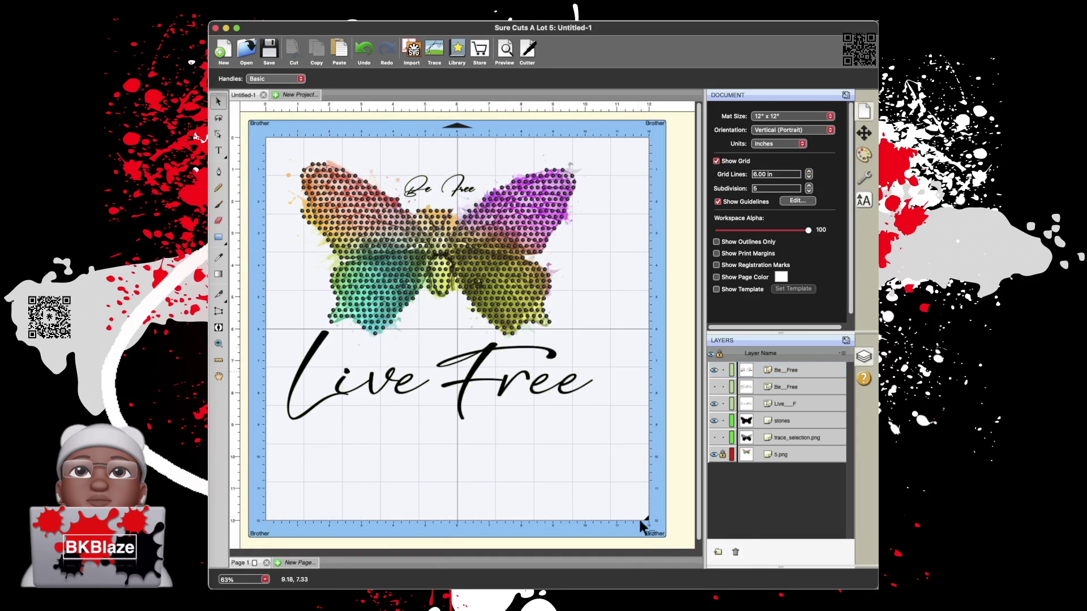
{"action": "left_click", "coordinate": [460, 196]}
{"action": "left_click", "coordinate": [643, 319]}
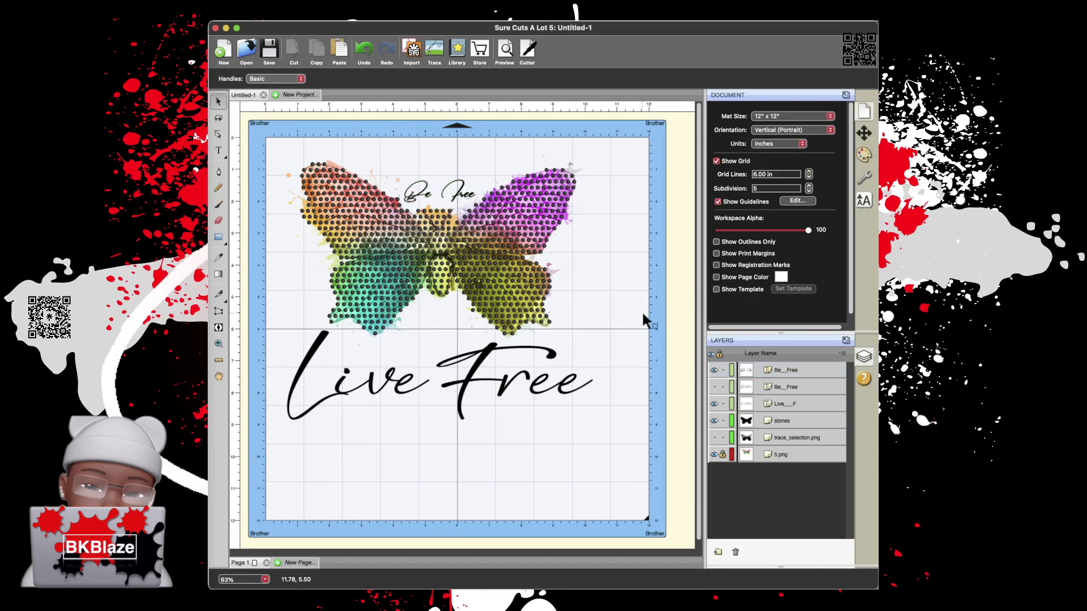
Adjust the "Live Free" text beneath the butterfly to a slightly smaller size and deselect it.
{"action": "left_click", "coordinate": [563, 406]}
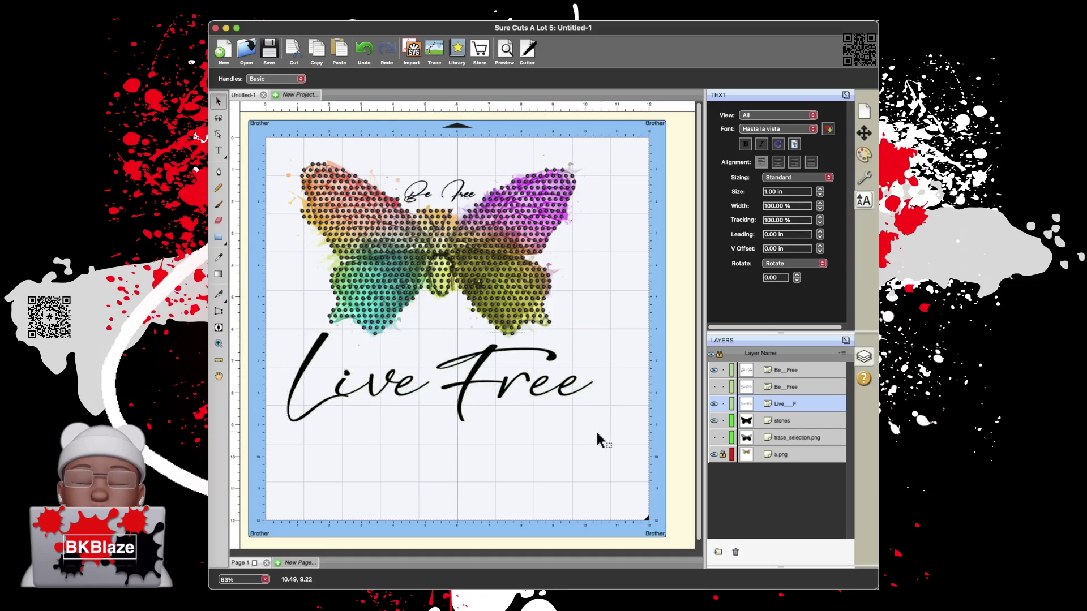
{"action": "left_click_drag", "start_coordinate": [592, 429], "coordinate": [594, 424]}
{"action": "left_click", "coordinate": [467, 445]}
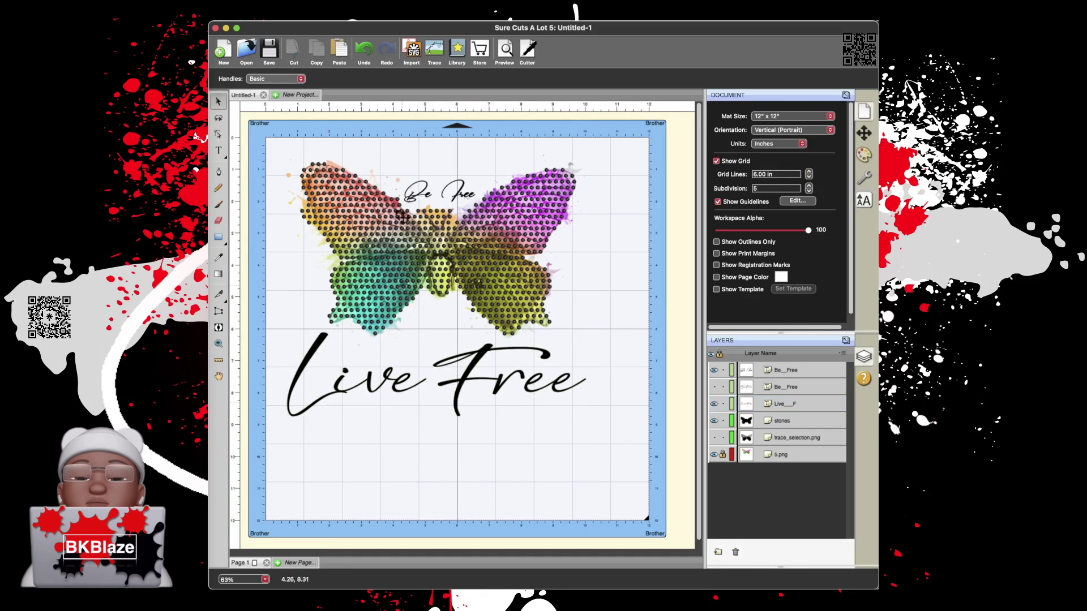